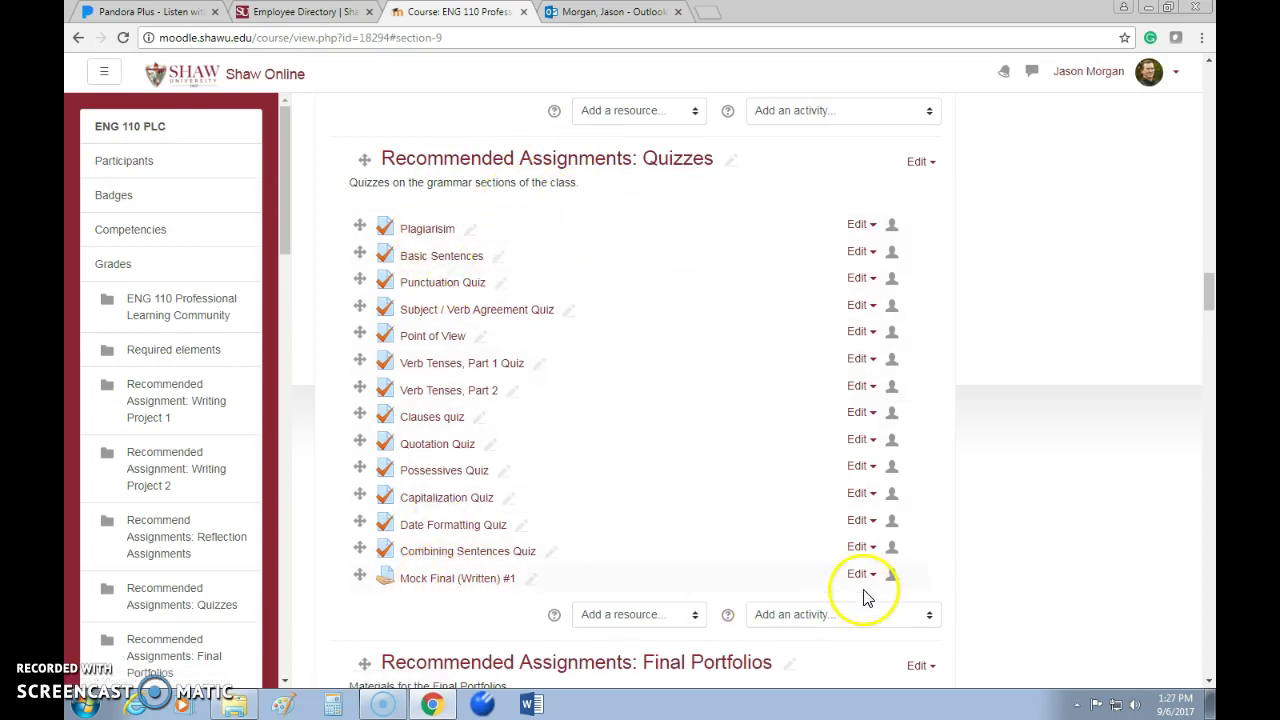
- Open the add-an-activity list in the Recommended Assignments: Quizzes section of ENG 110 PLC
click(779, 615)
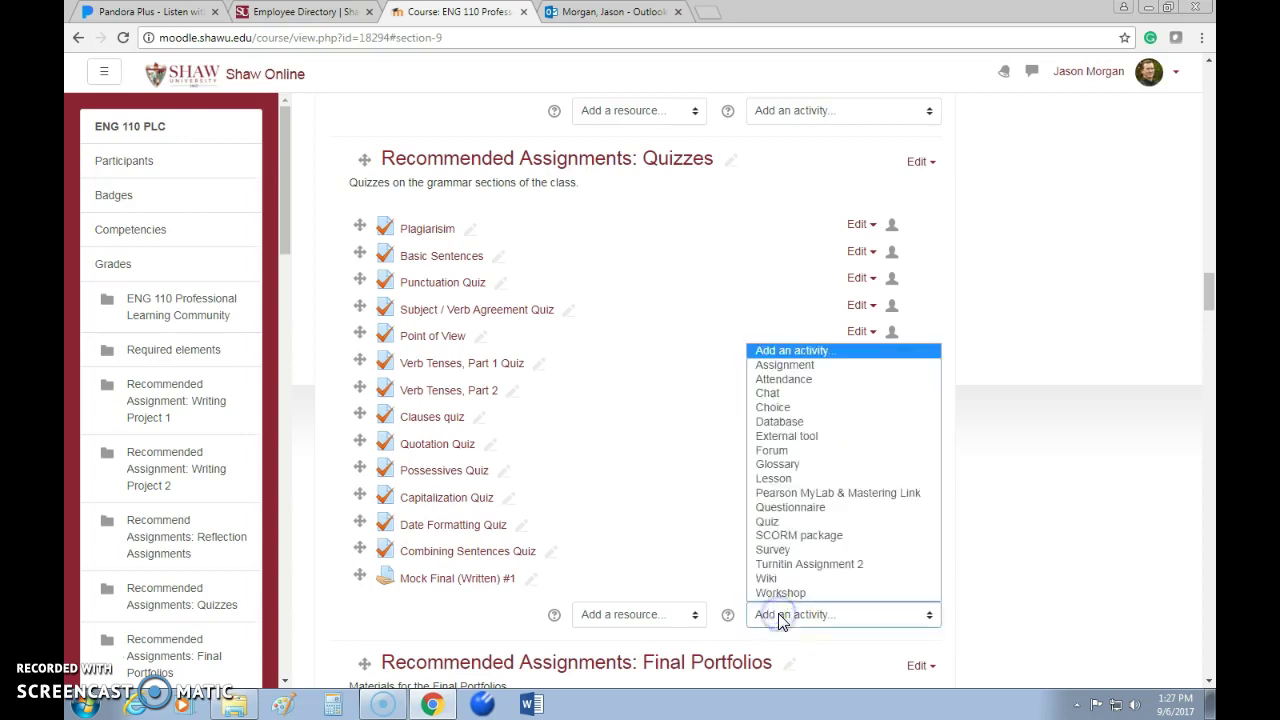
- Add a quiz named 'Test Quiz' with description 'This is a test quiz.' shown on the course page
click(772, 522)
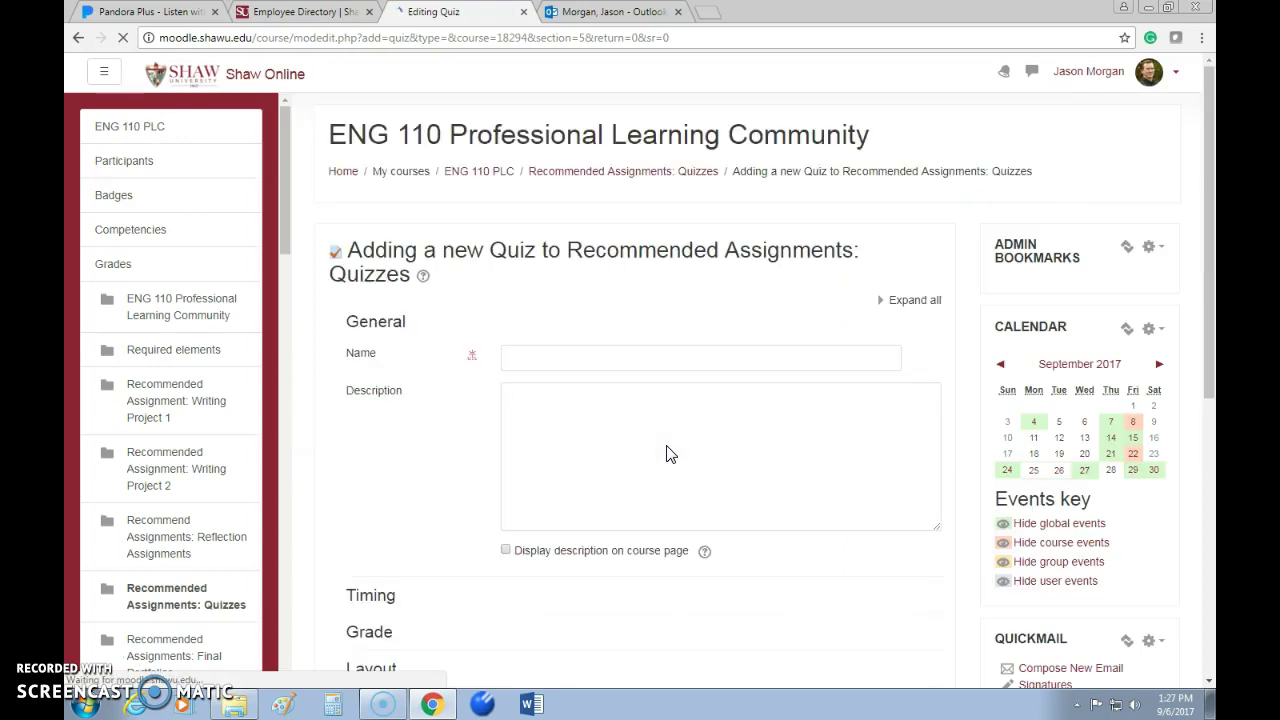
click(544, 358)
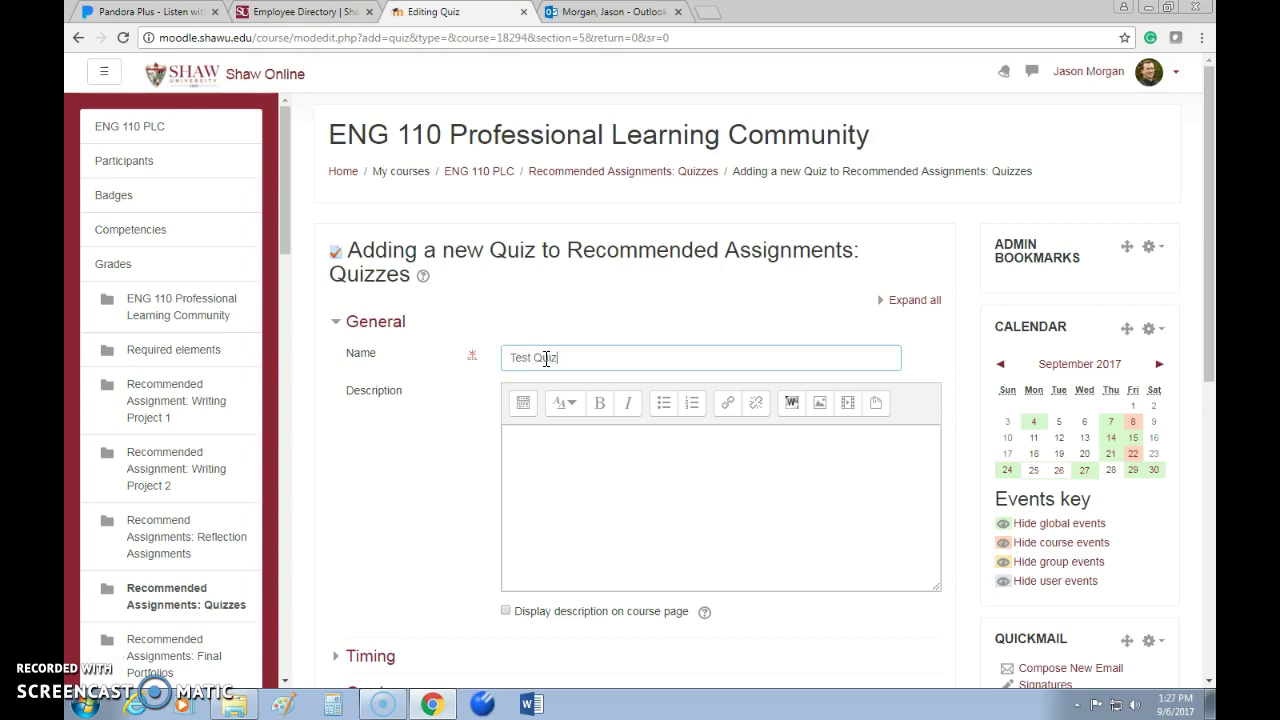
click(546, 452)
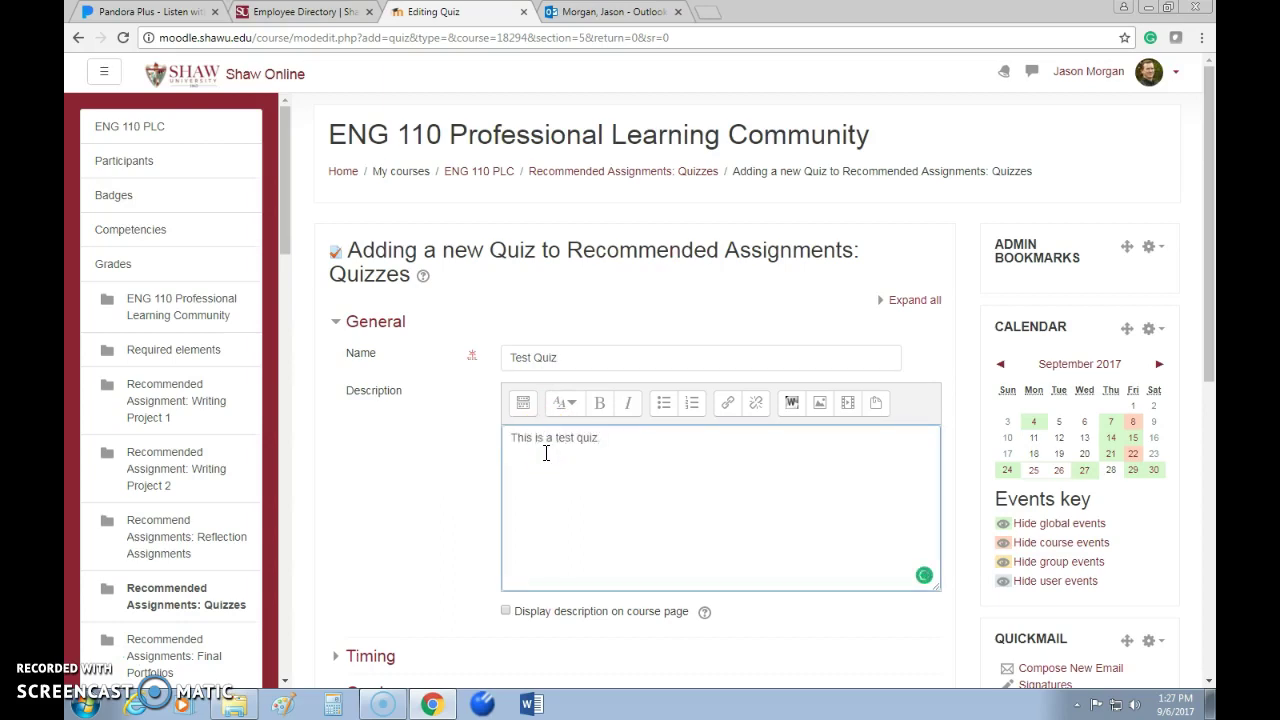
click(505, 610)
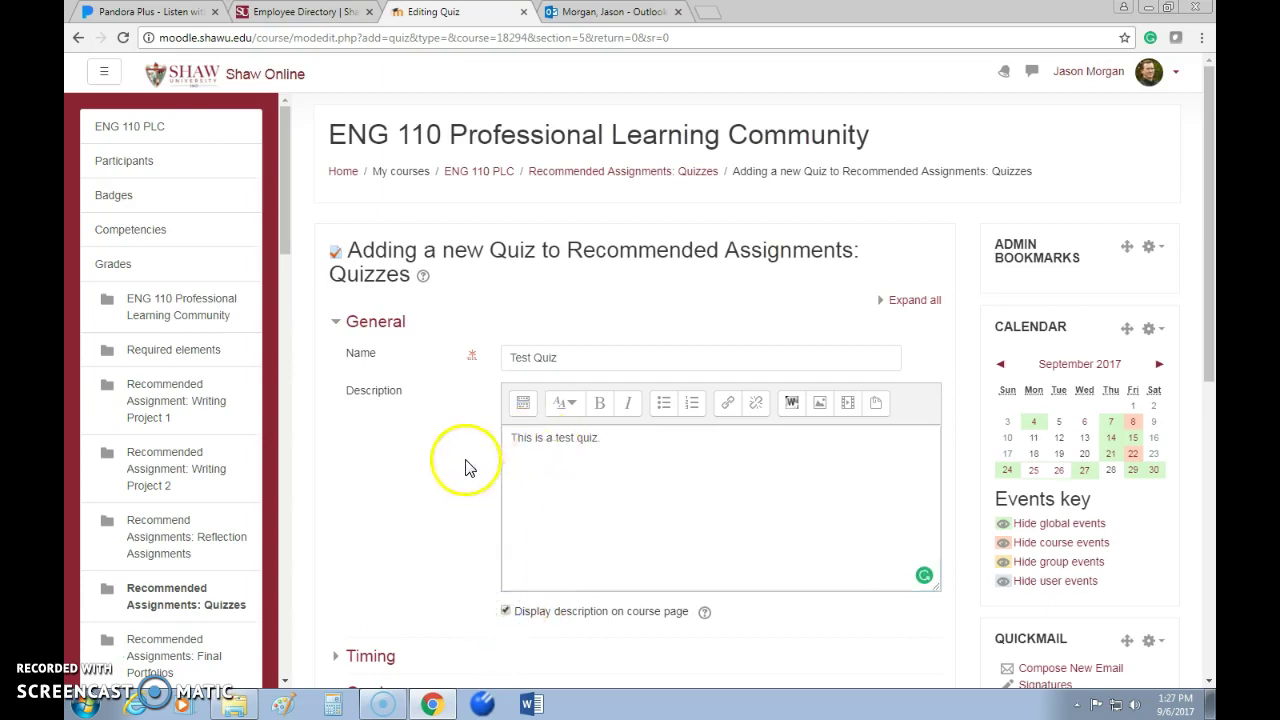
scroll(460, 448, down, 3)
scroll(470, 340, down, 1)
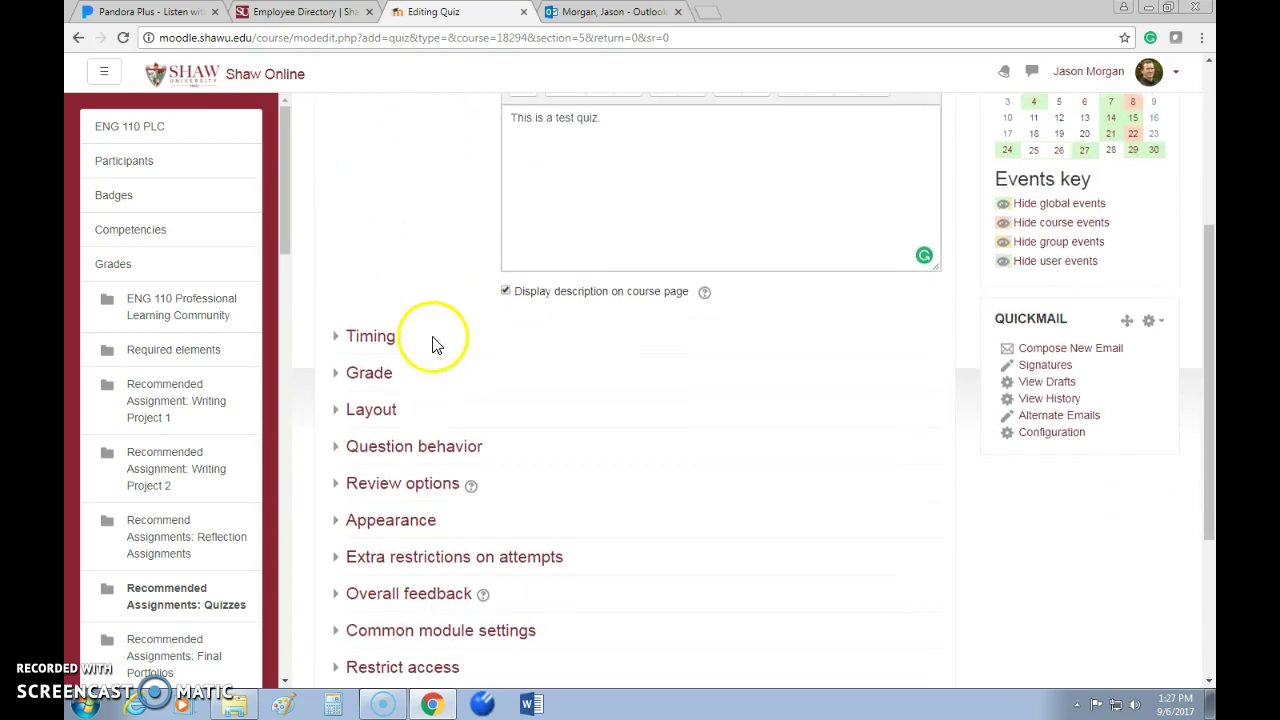
- Expand the Timing and Grade settings, keeping the grade category as Not categorized
click(381, 338)
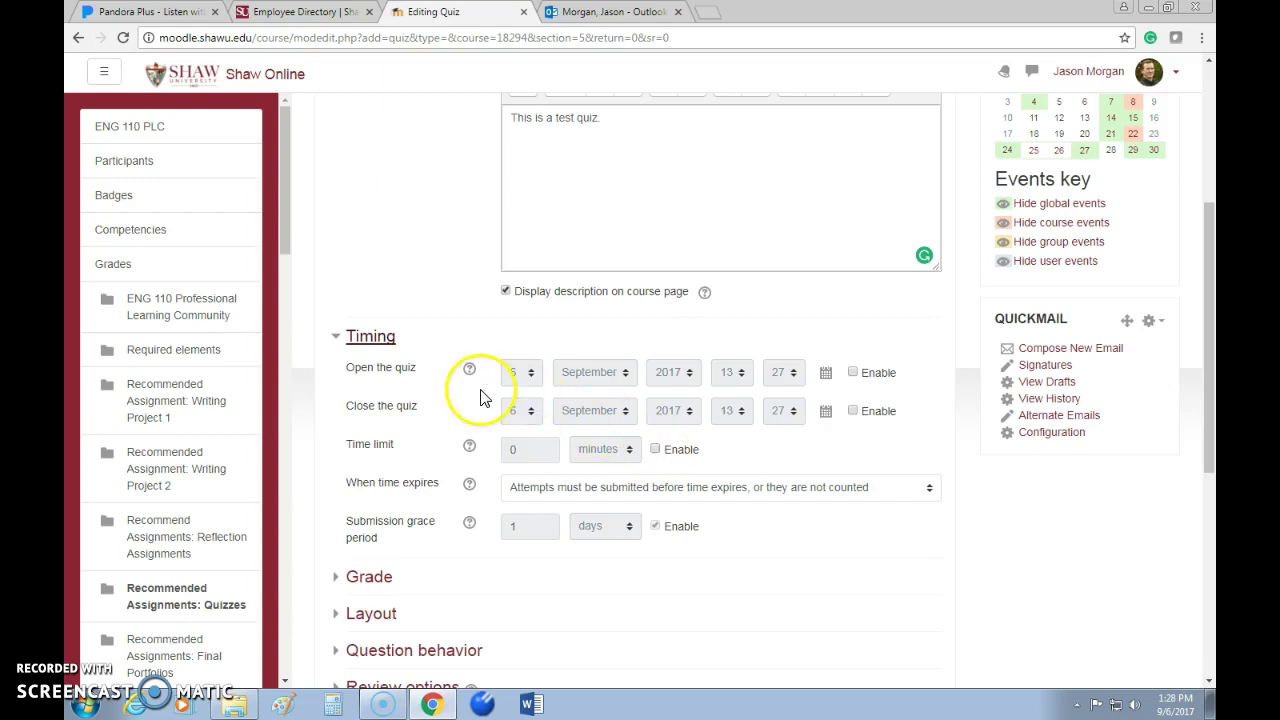
scroll(480, 392, down, 3)
click(393, 426)
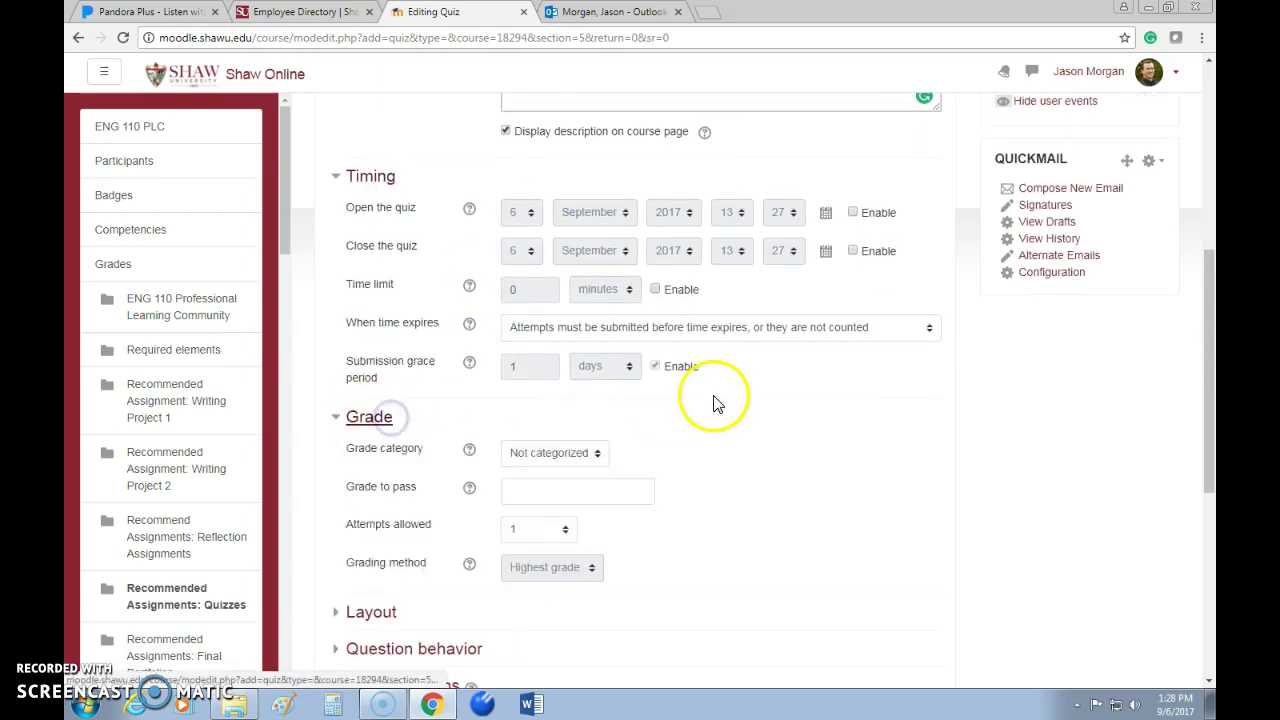
scroll(709, 403, down, 2)
click(558, 372)
click(558, 372)
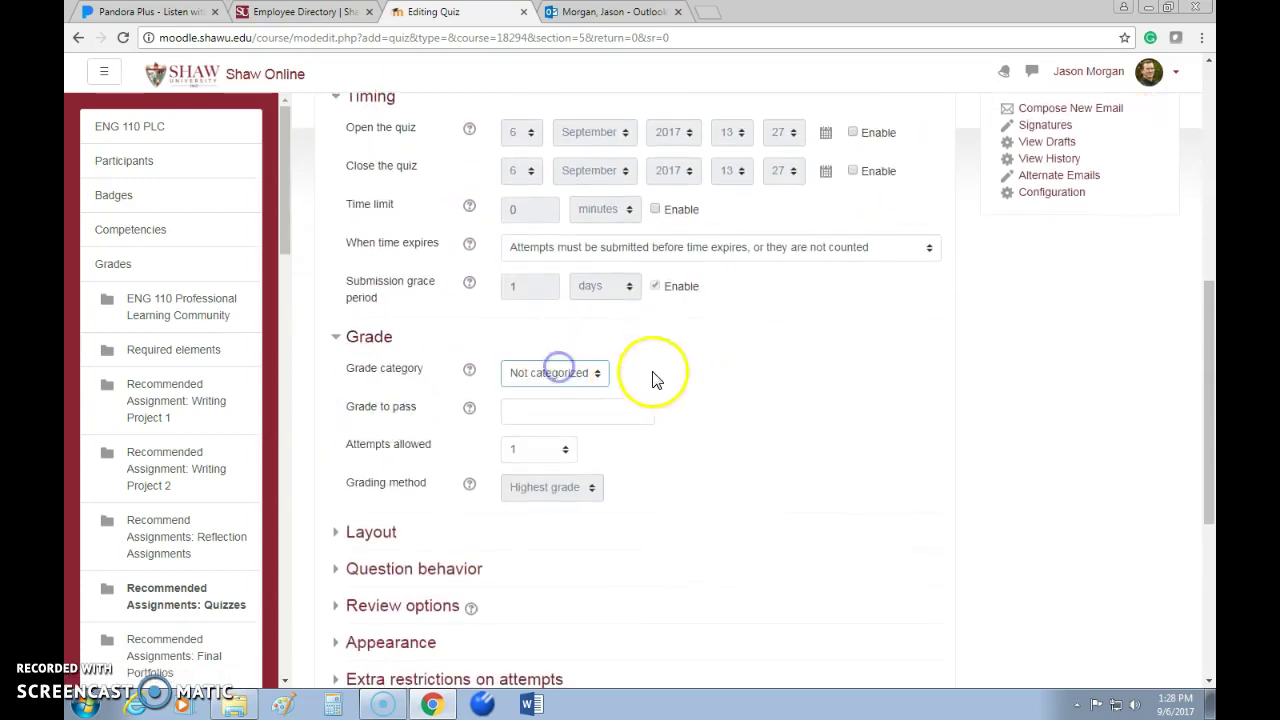
- Set attempts allowed to 1 after trying 2, leaving grading method at Highest grade
click(524, 457)
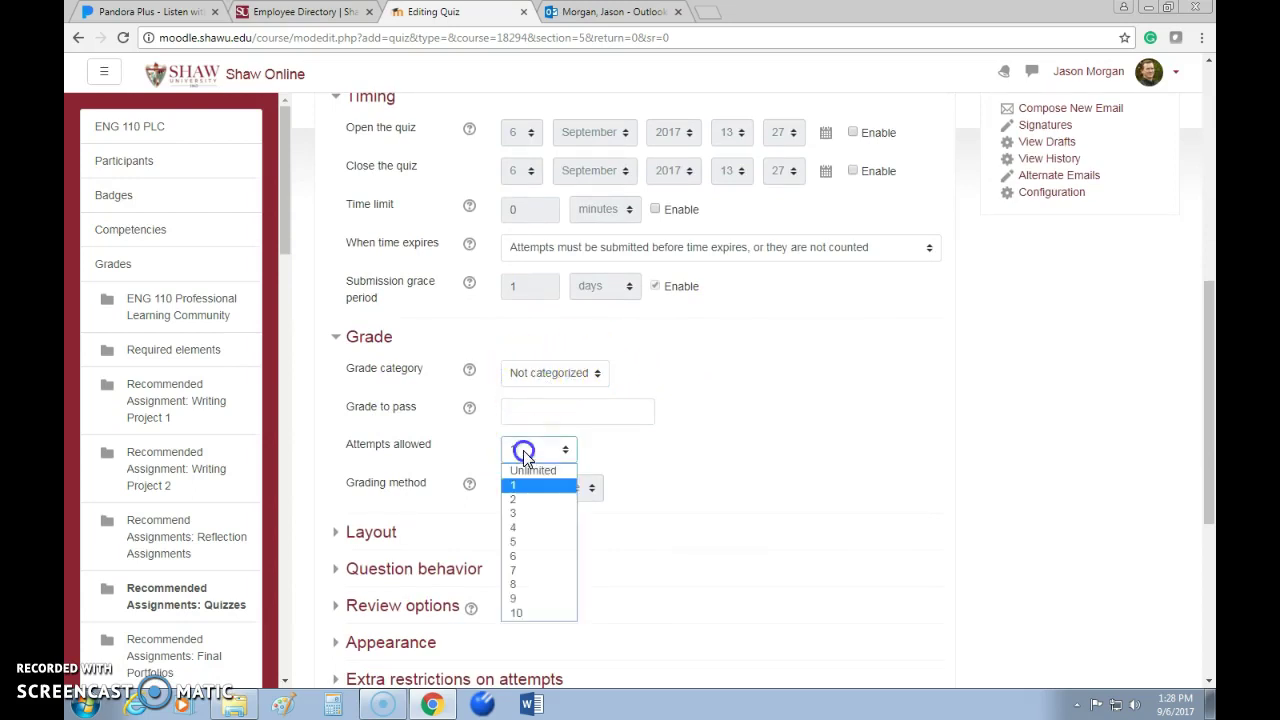
click(528, 499)
click(540, 490)
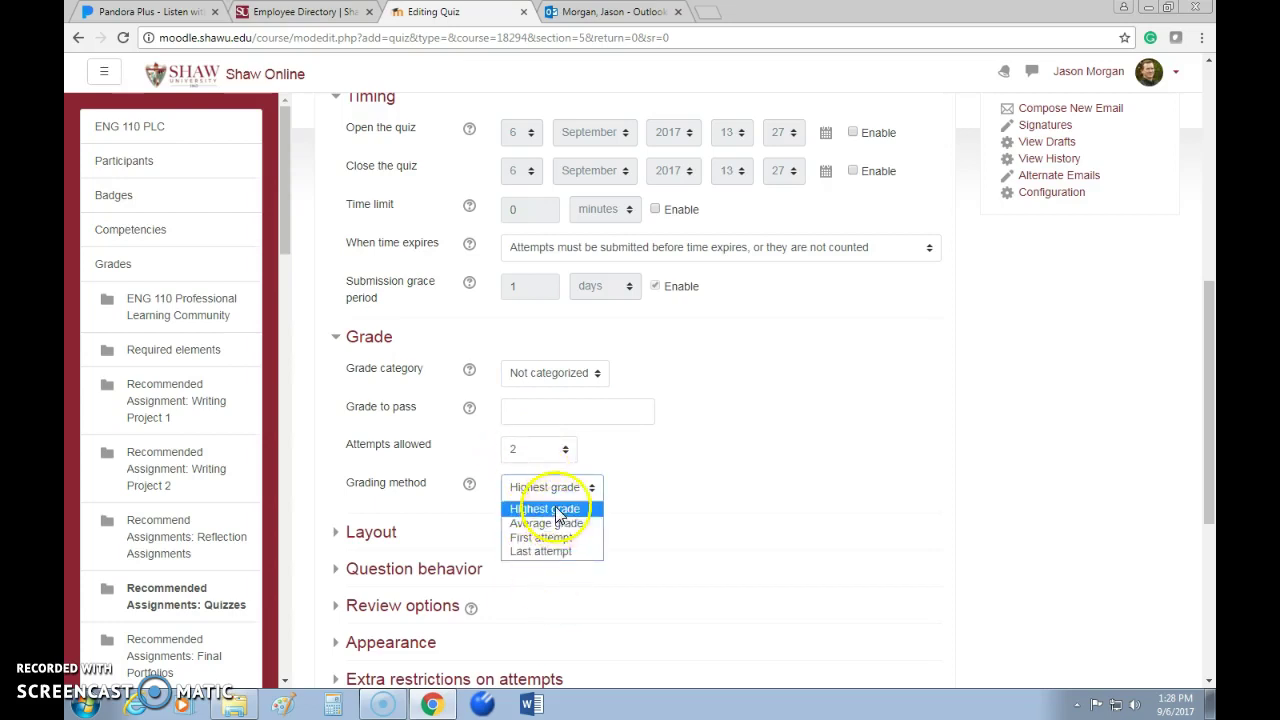
click(512, 453)
click(520, 485)
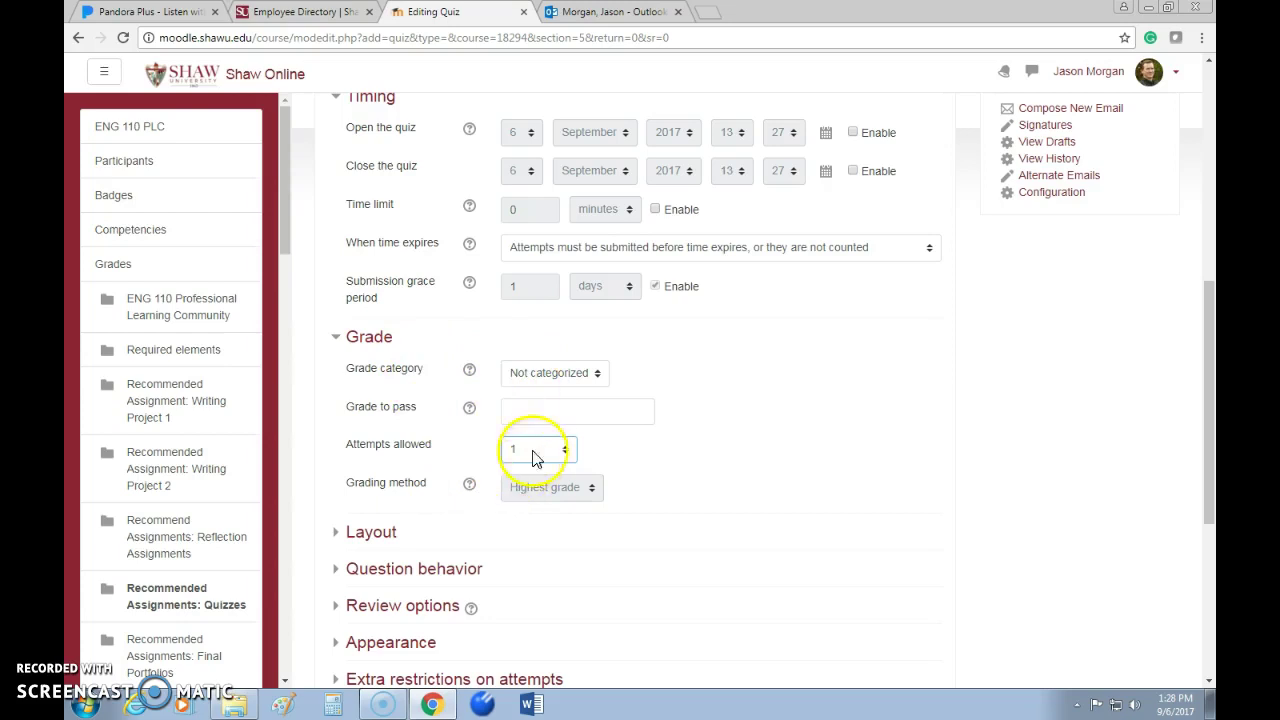
scroll(600, 420, down, 2)
click(383, 376)
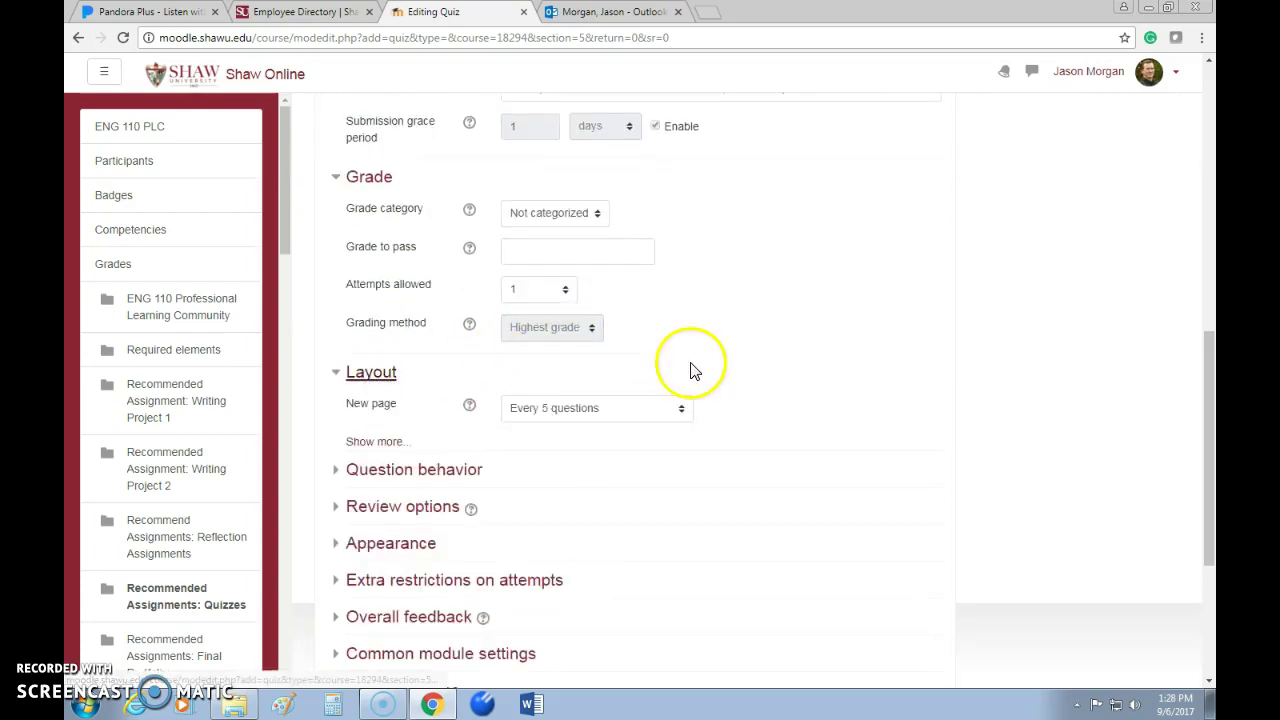
- Keep the Layout at a new page every 5 questions
click(576, 418)
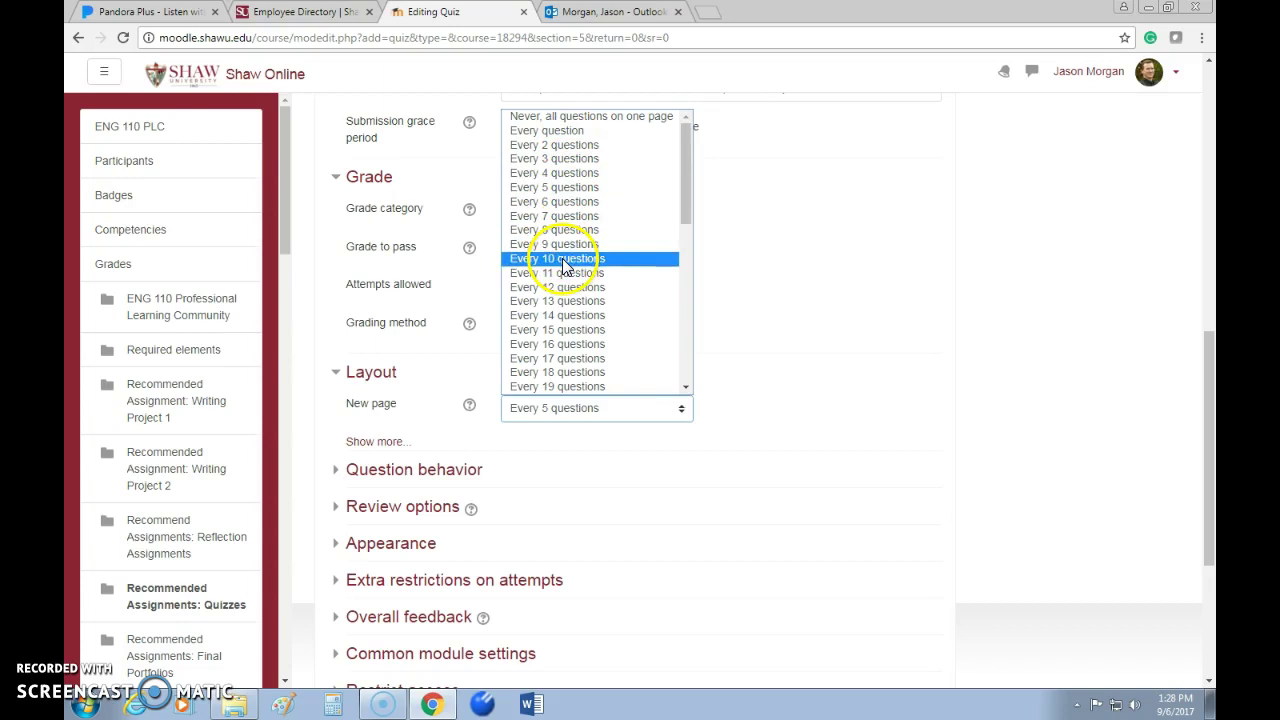
click(585, 468)
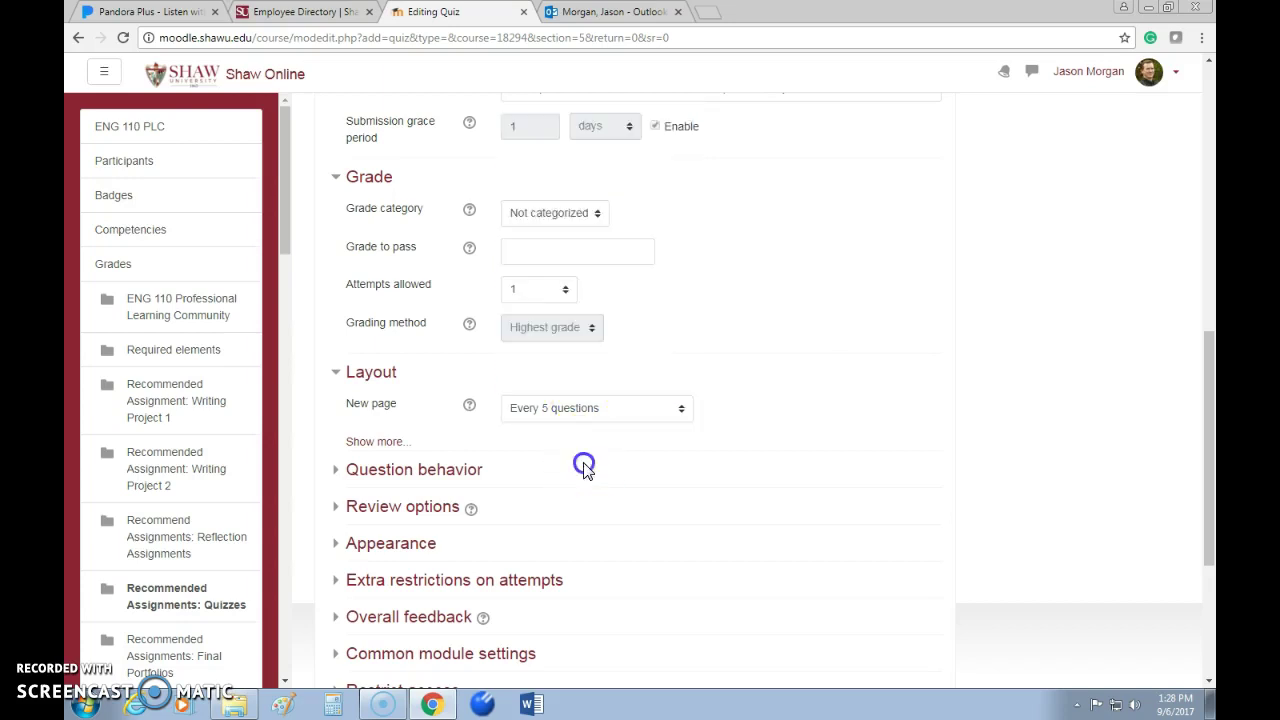
click(384, 446)
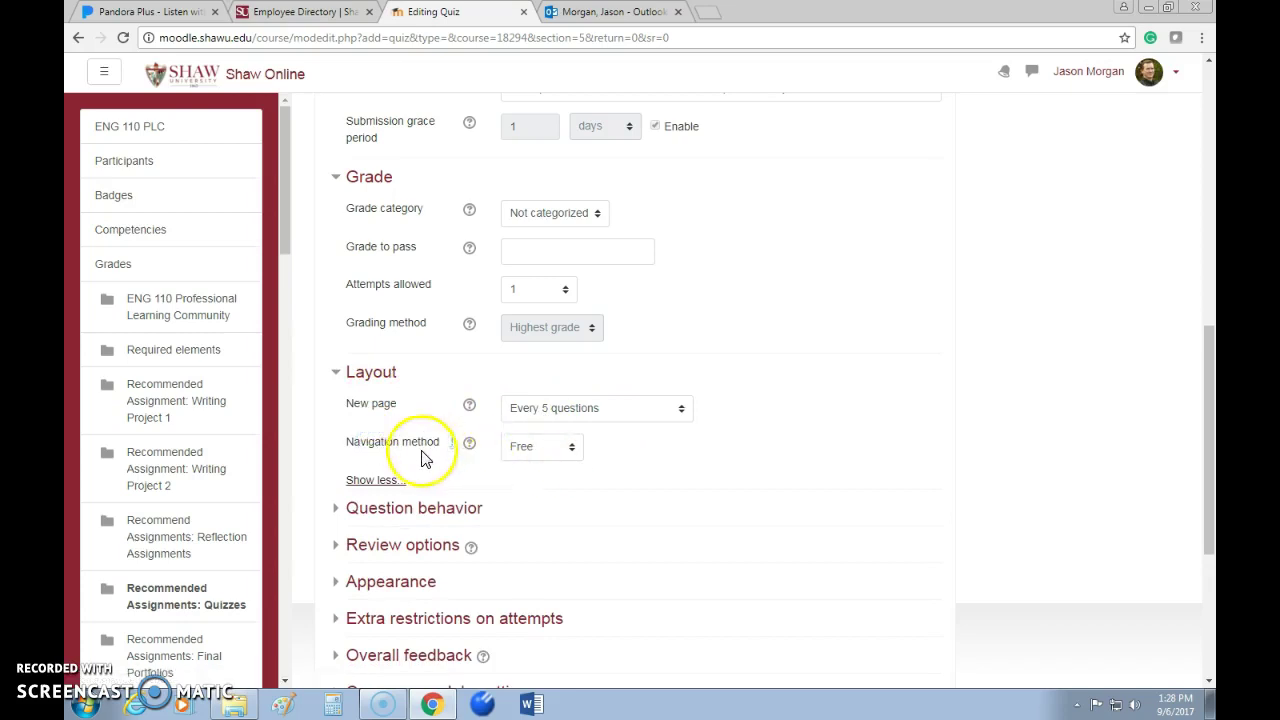
click(384, 481)
- Set Shuffle within questions to Yes under Question behavior
click(440, 470)
scroll(471, 394, down, 2)
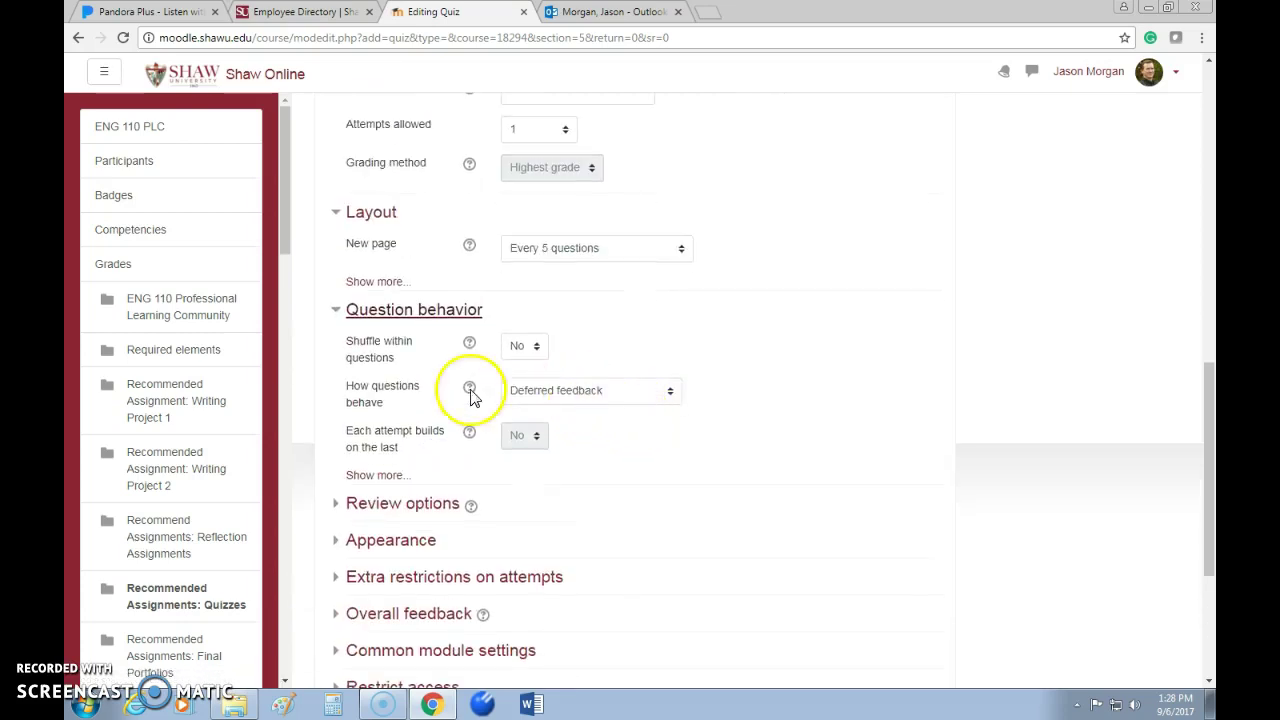
click(524, 349)
click(522, 383)
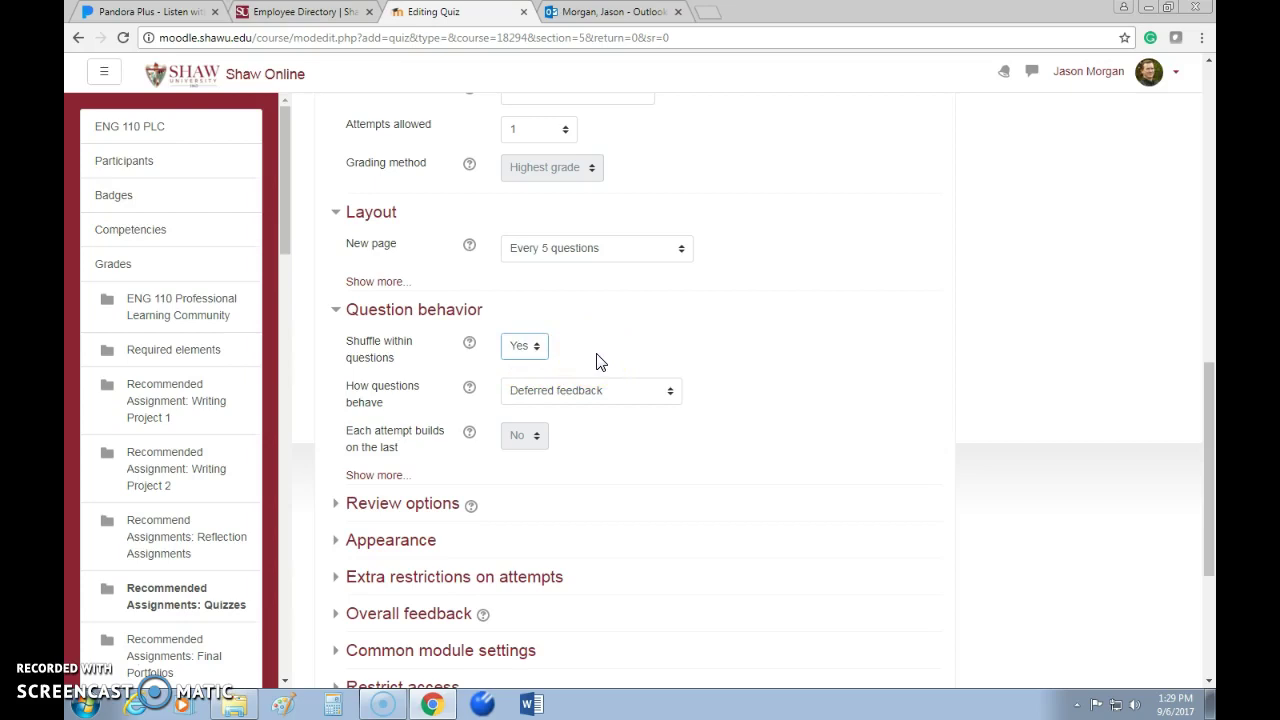
click(405, 503)
- Expand Review options and Appearance, keeping their defaults, and scroll to the save buttons
scroll(543, 451, down, 2)
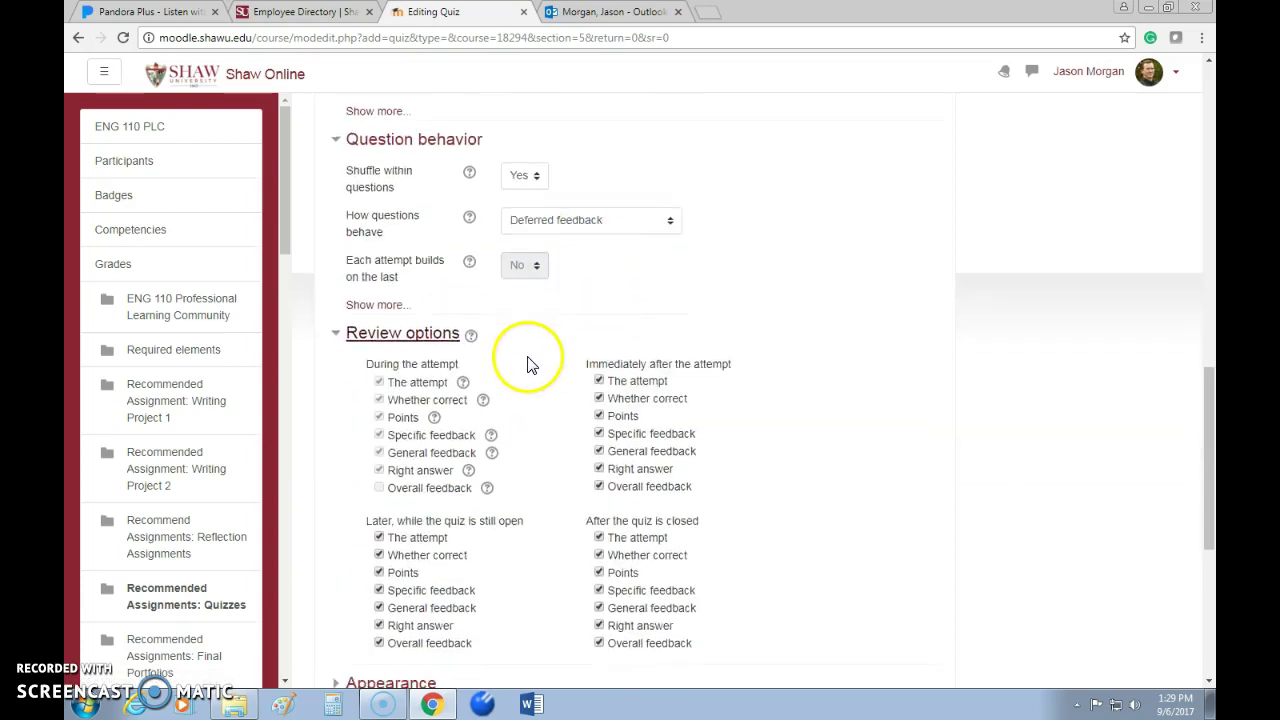
scroll(531, 365, down, 2)
scroll(531, 365, down, 1)
click(417, 373)
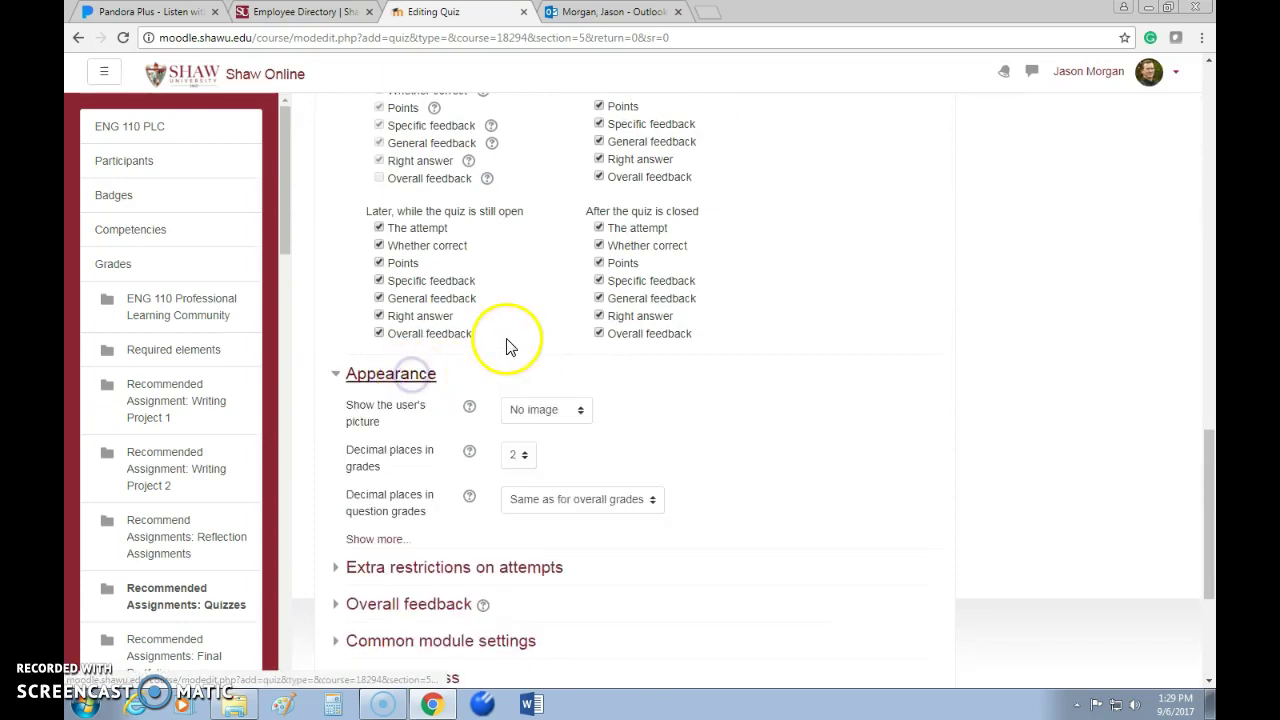
scroll(523, 340, up, 8)
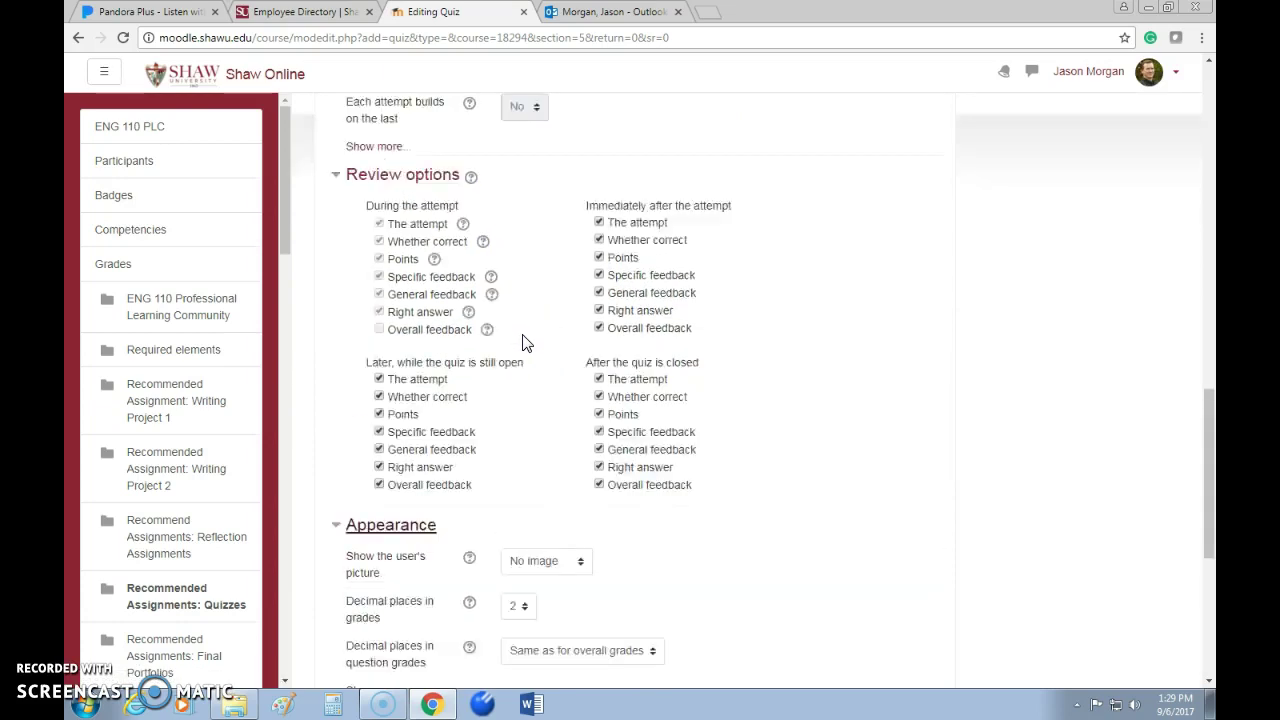
click(645, 313)
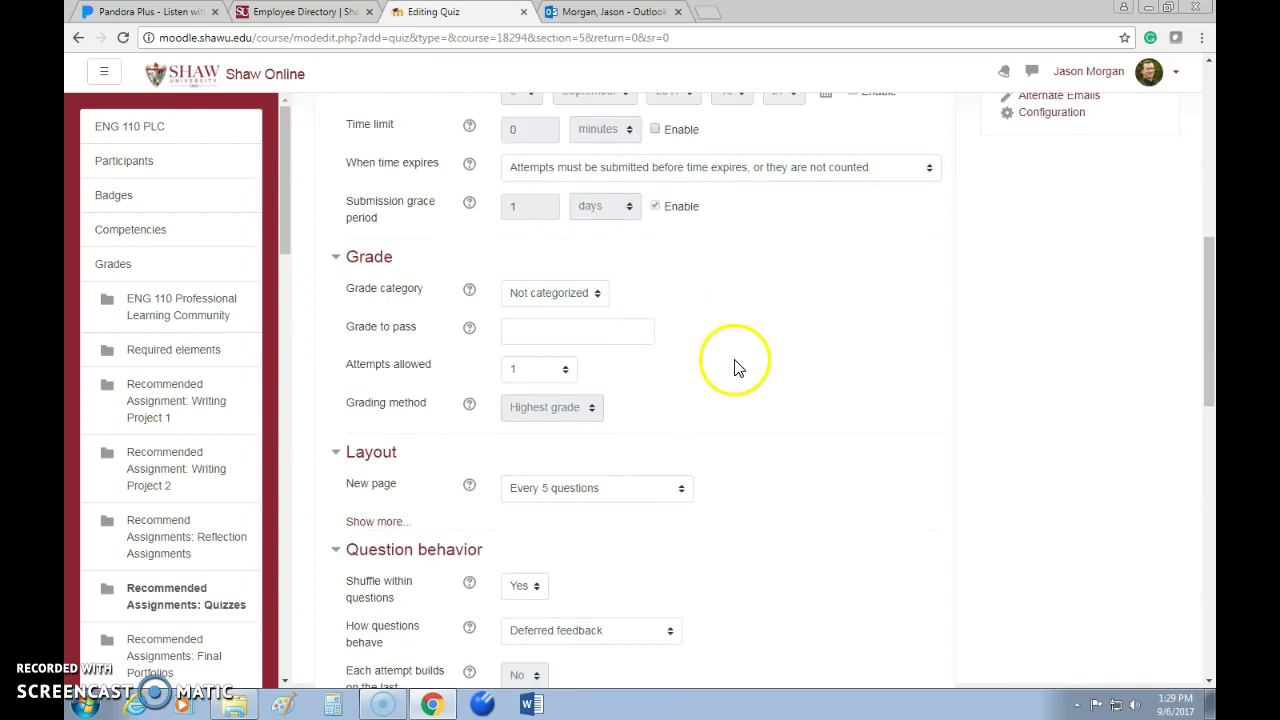
scroll(734, 366, up, 4)
scroll(455, 358, up, 1)
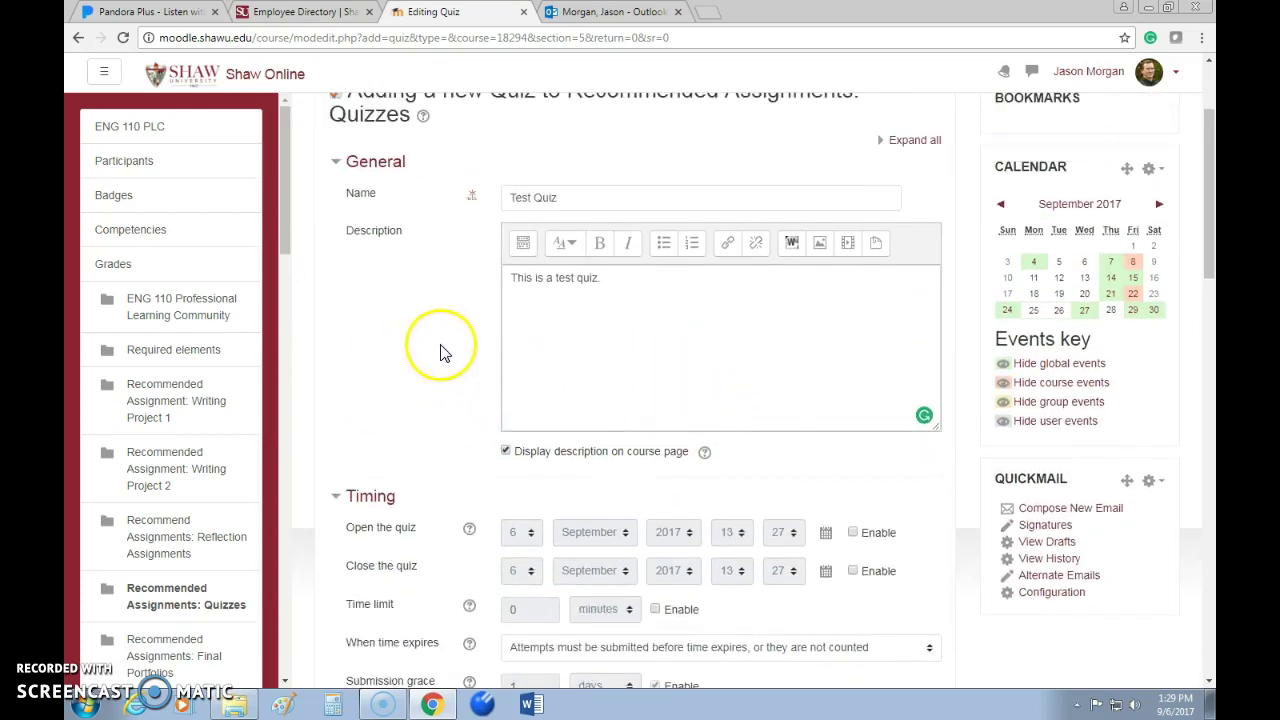
scroll(443, 349, down, 9)
scroll(615, 320, down, 6)
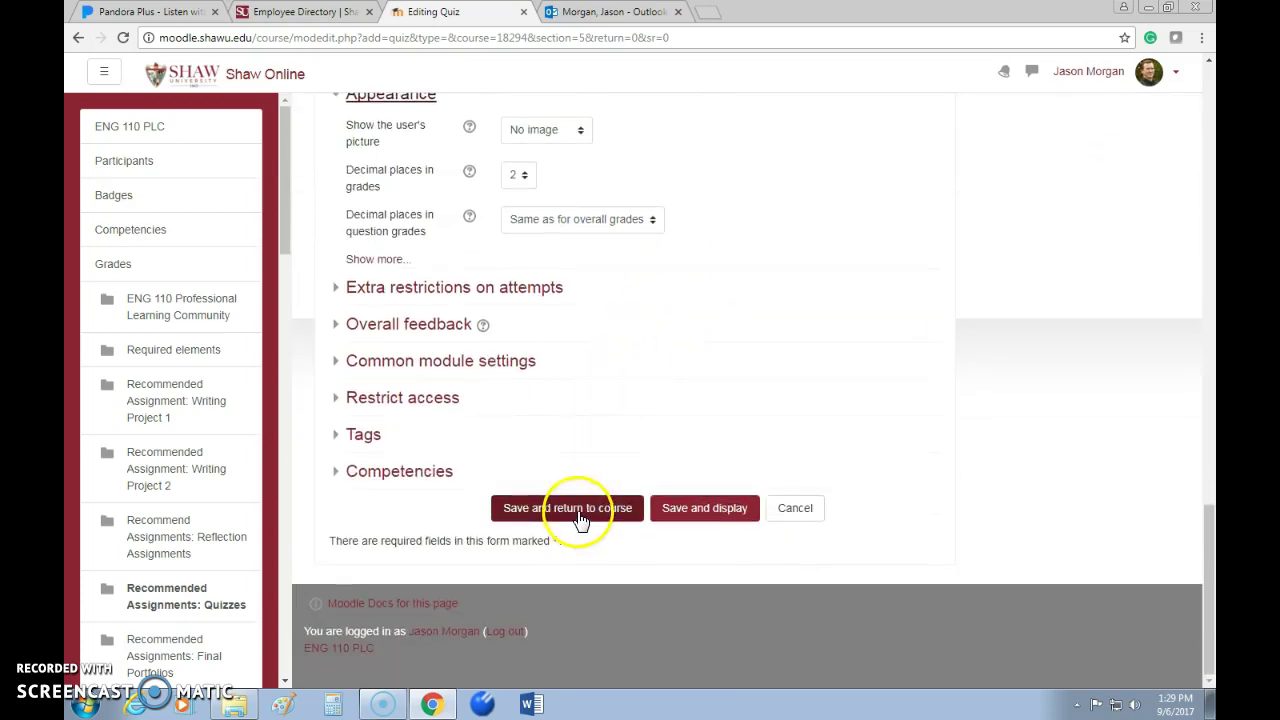
- Save the new quiz and open the Test Quiz activity from the course page
click(580, 512)
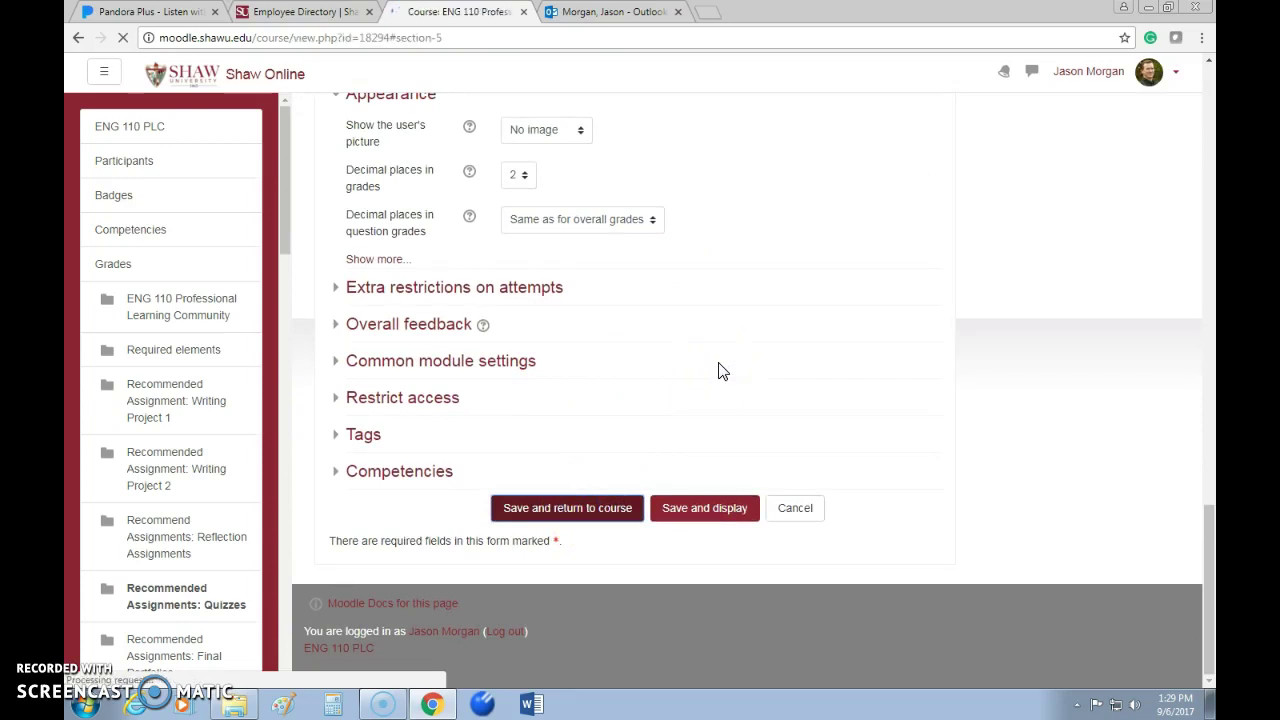
click(445, 574)
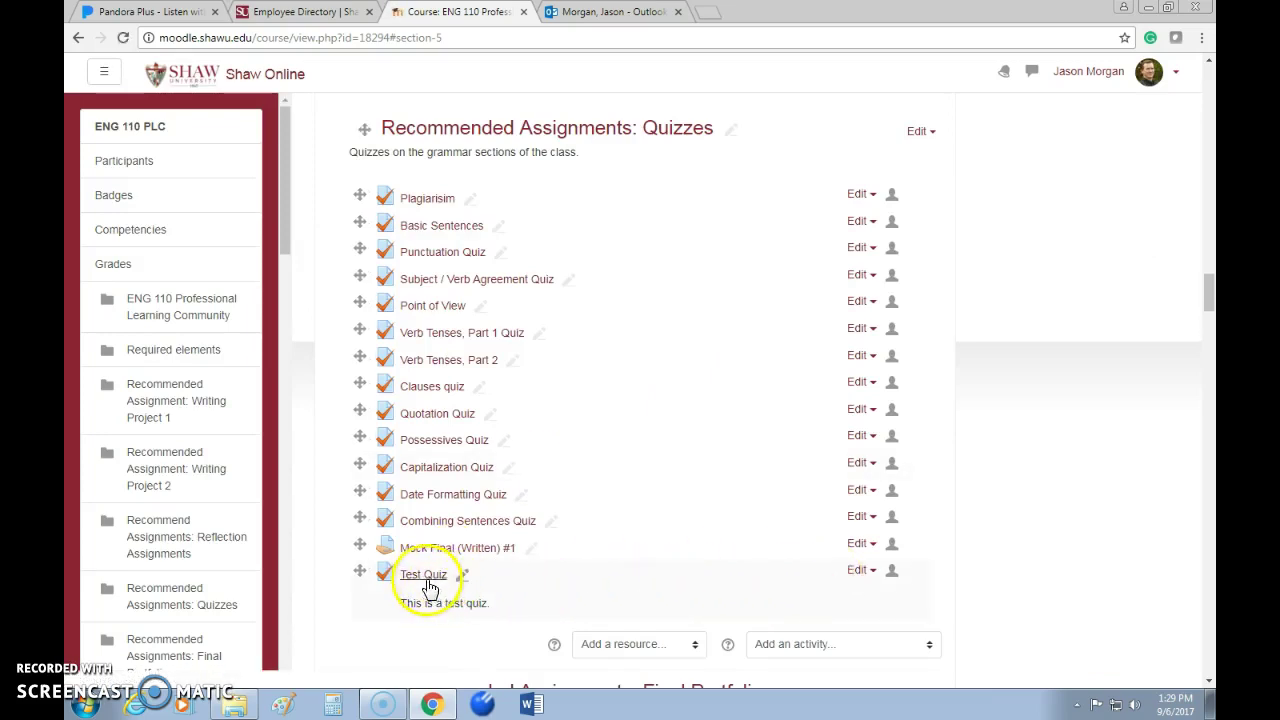
click(858, 572)
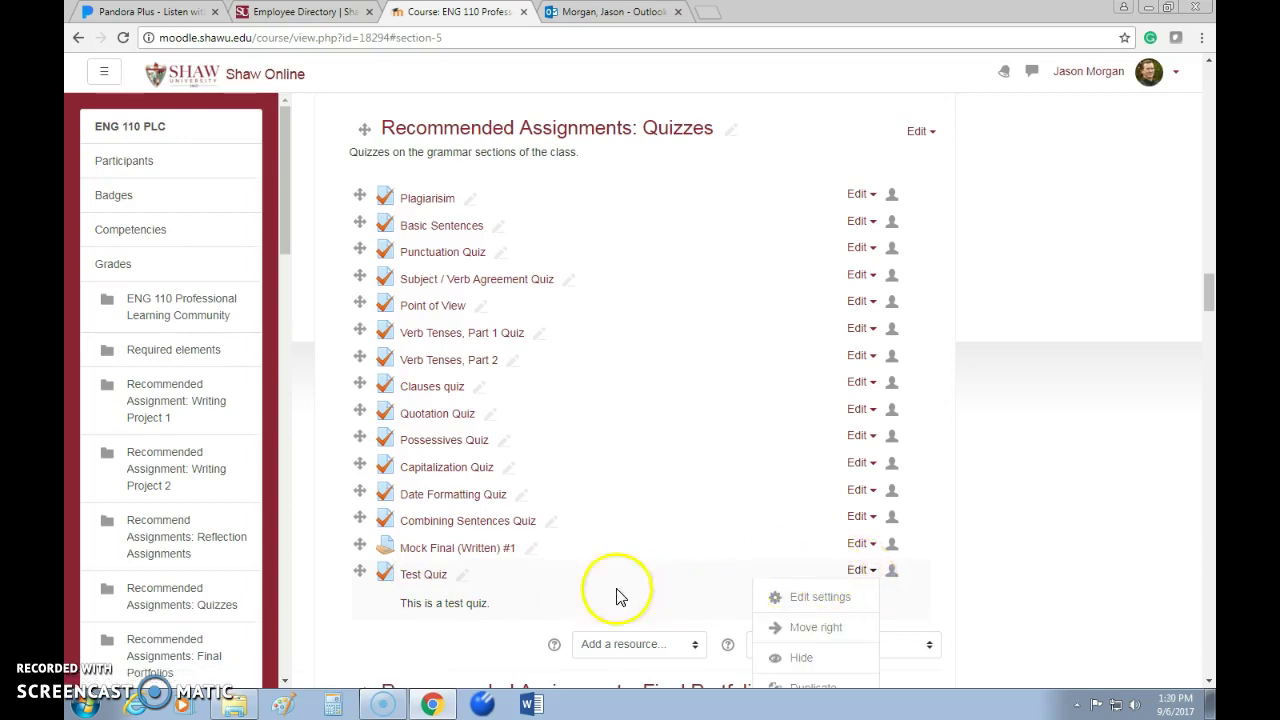
click(418, 578)
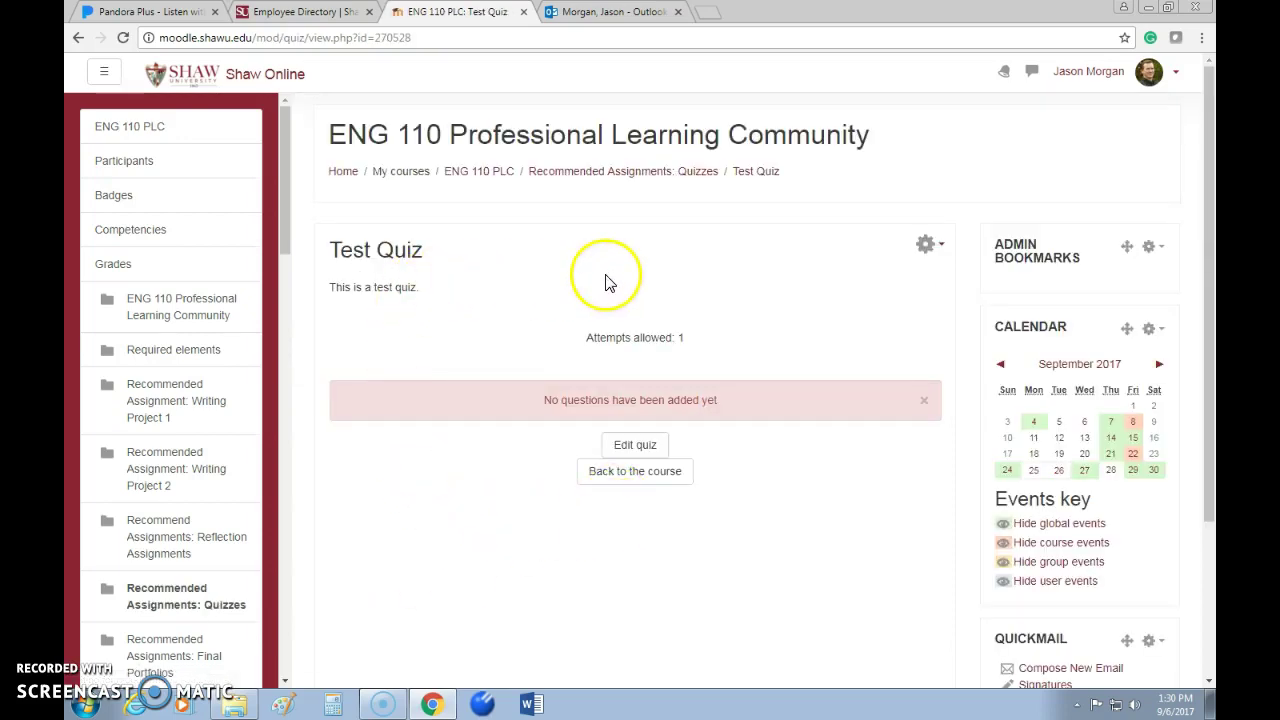
- Choose Edit quiz from the Test Quiz gear menu
click(926, 250)
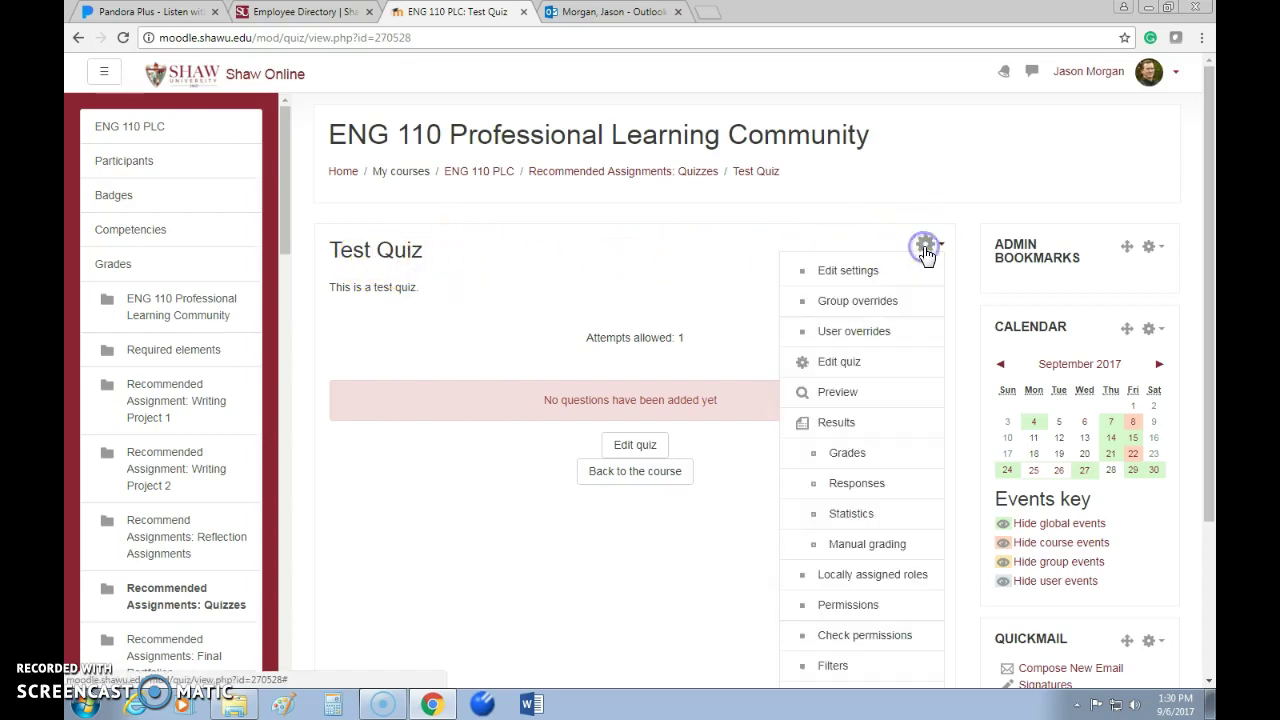
click(846, 366)
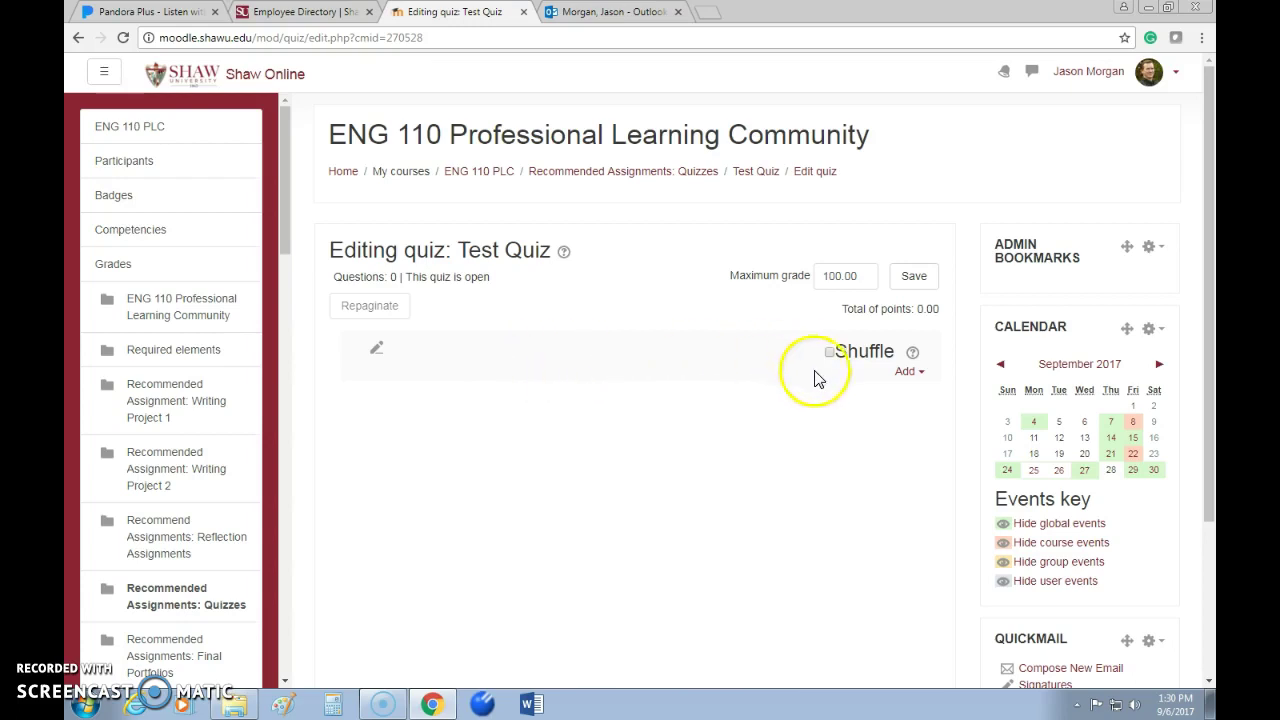
click(907, 373)
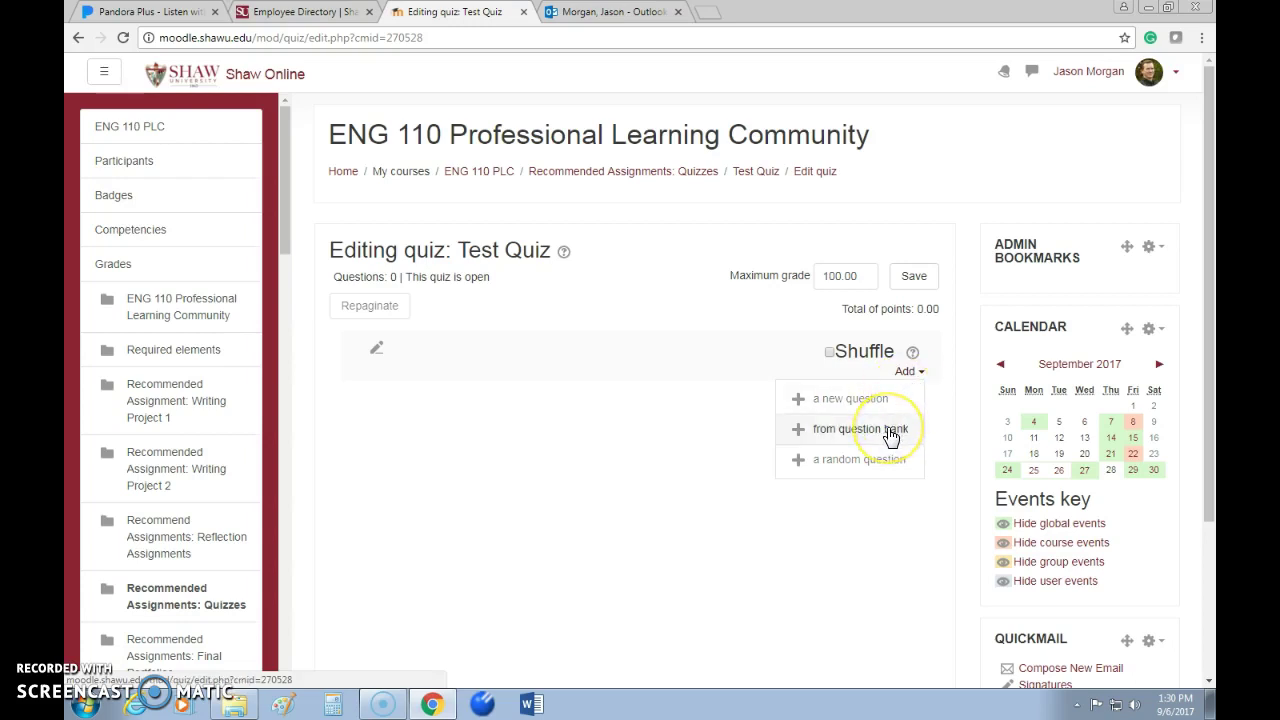
click(805, 429)
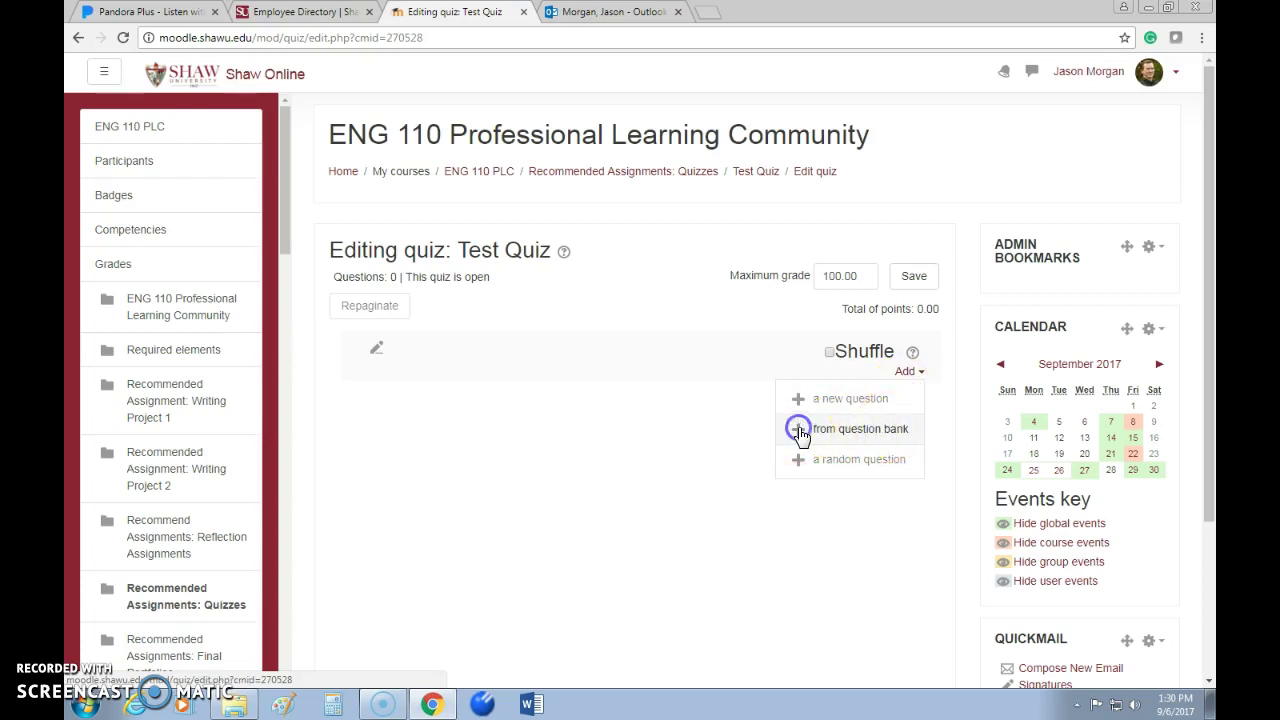
scroll(486, 343, down, 10)
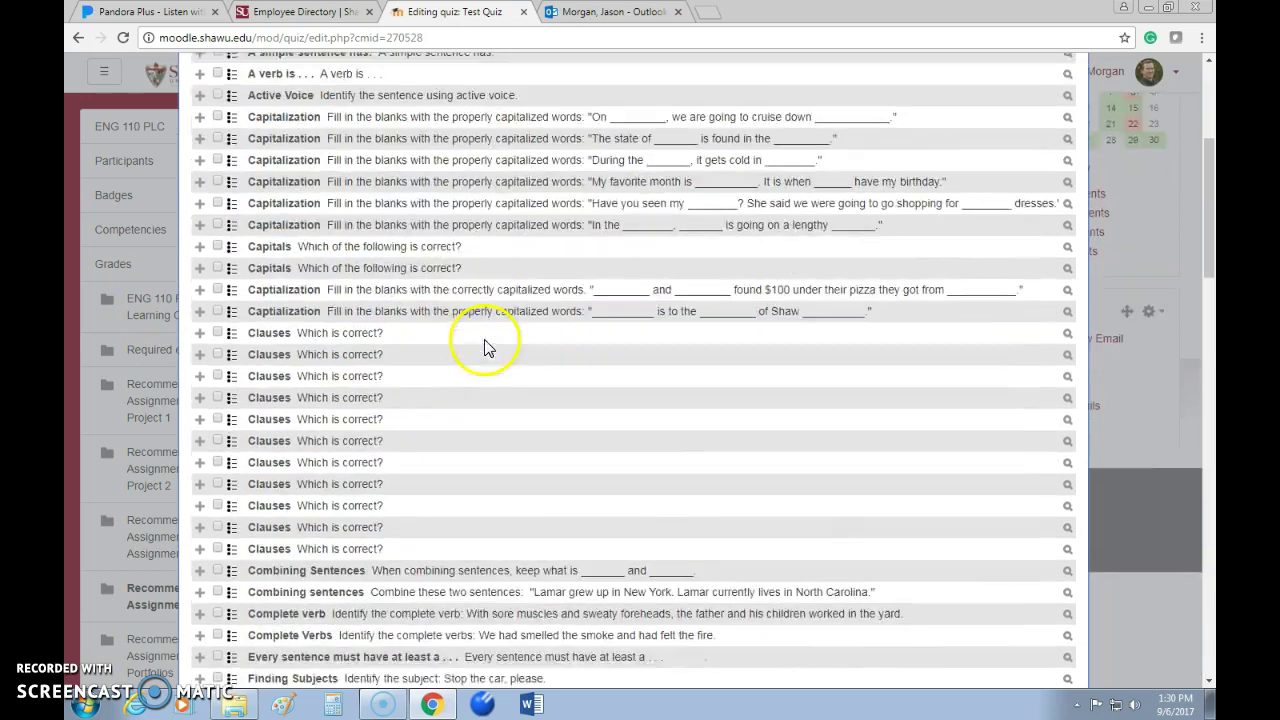
scroll(521, 400, down, 15)
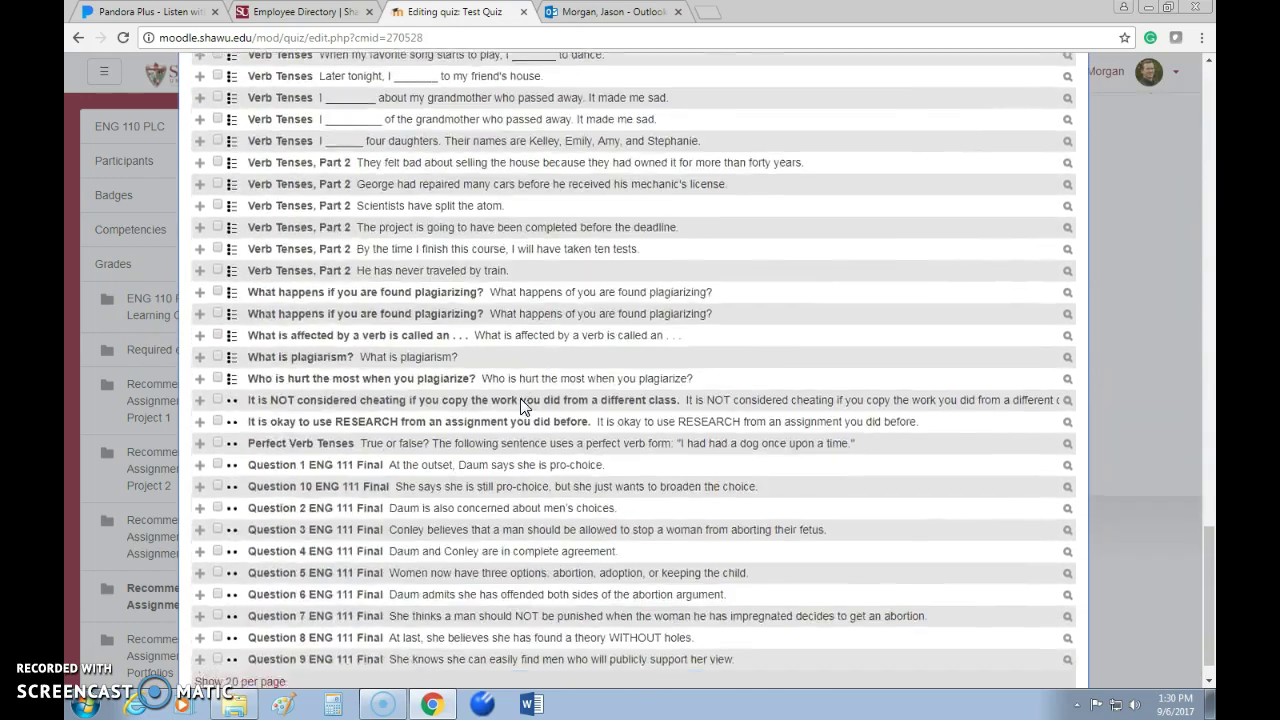
scroll(520, 398, up, 20)
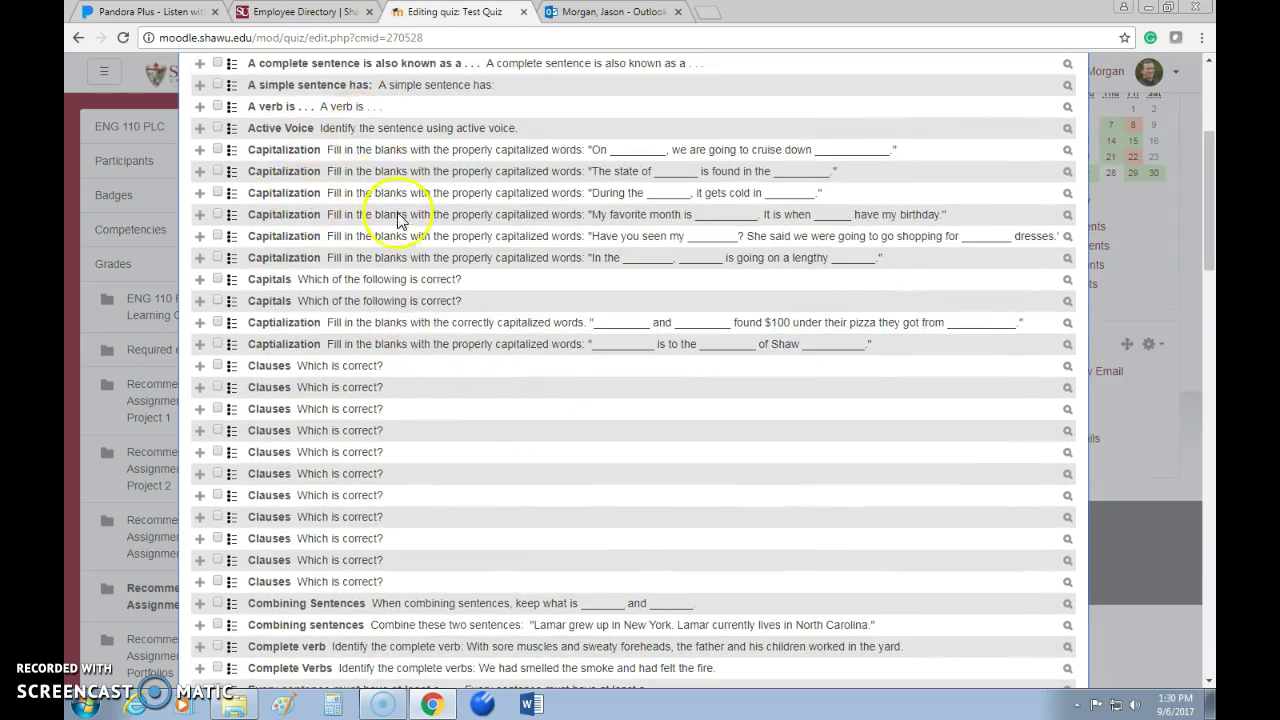
scroll(390, 322, down, 8)
scroll(390, 325, down, 10)
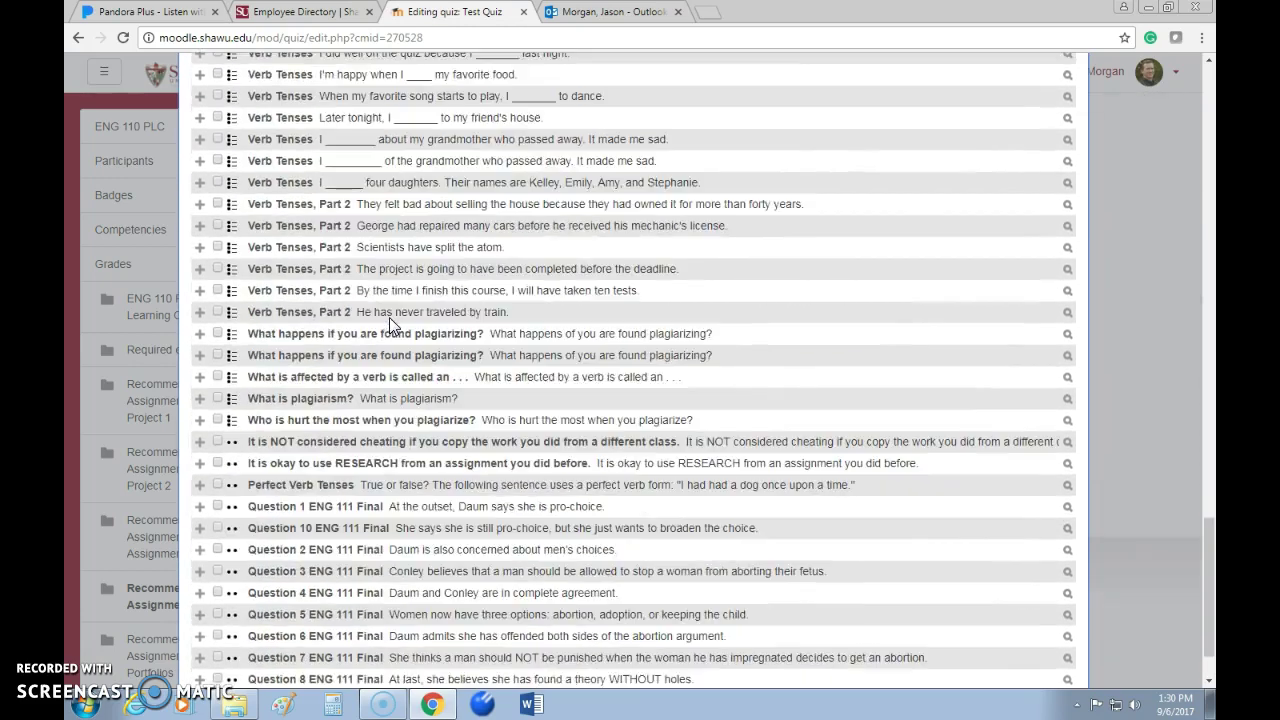
scroll(390, 325, up, 20)
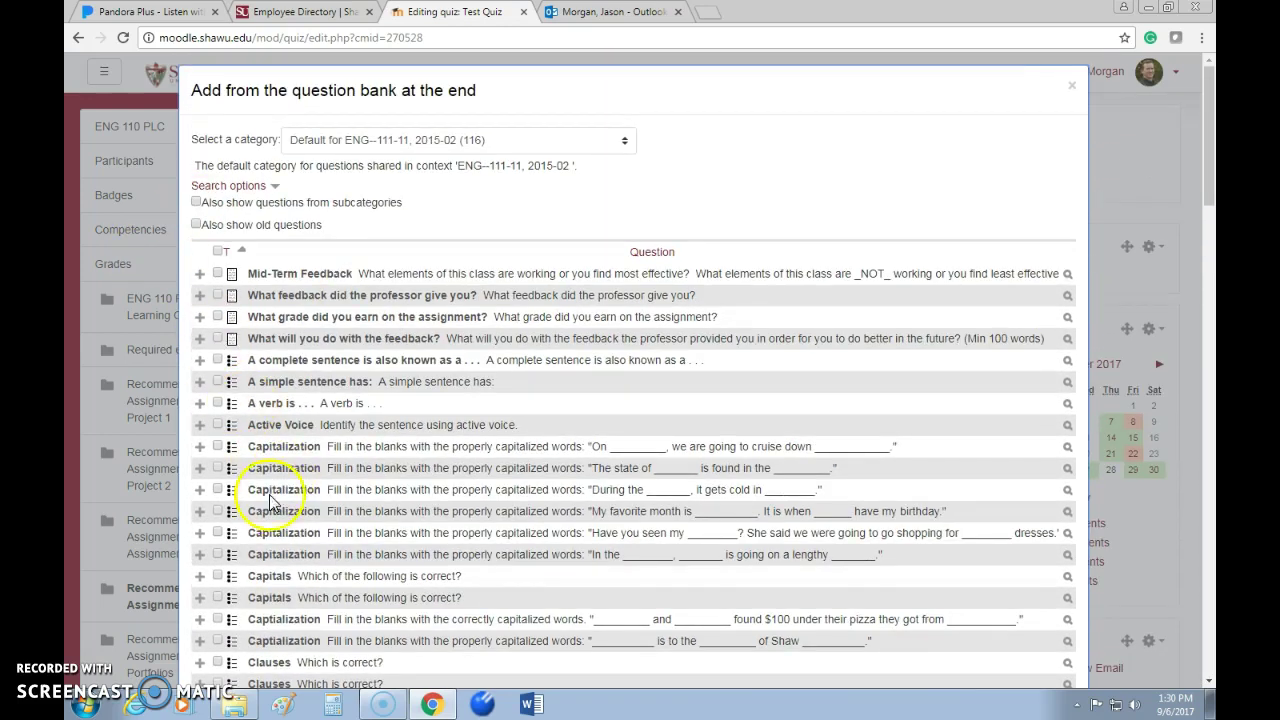
click(1072, 88)
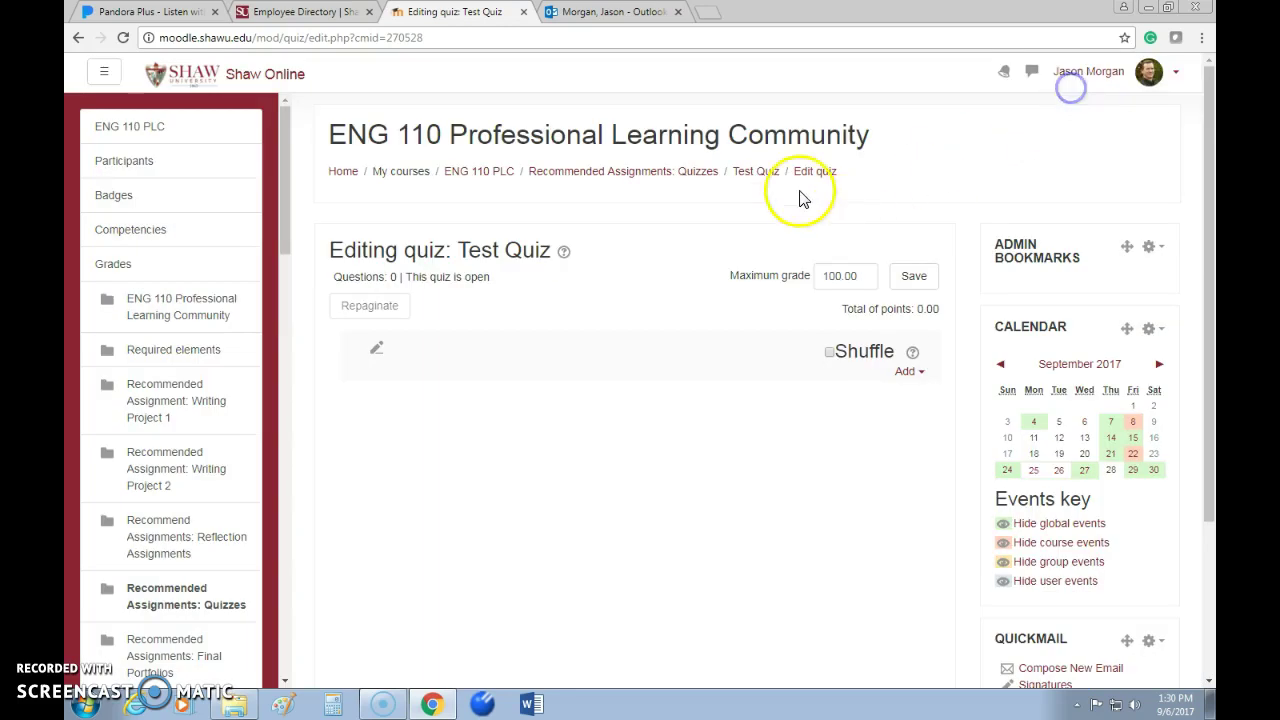
click(905, 374)
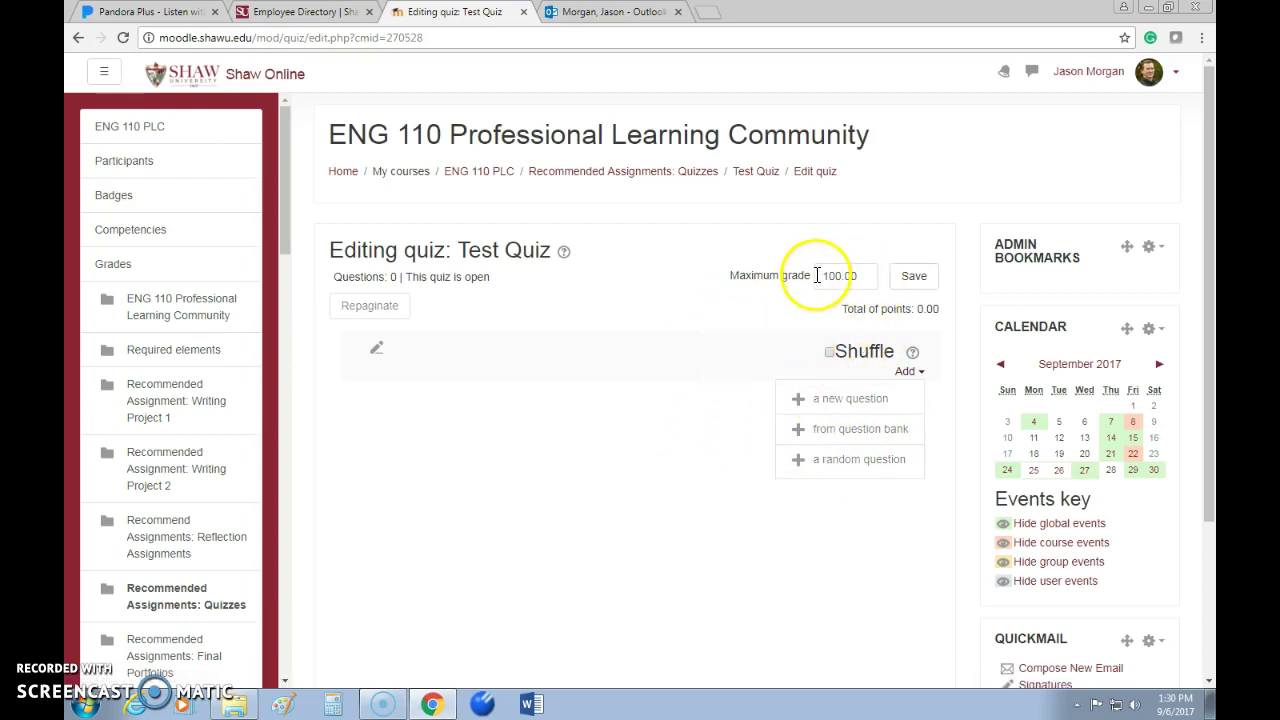
drag(826, 275, 859, 275)
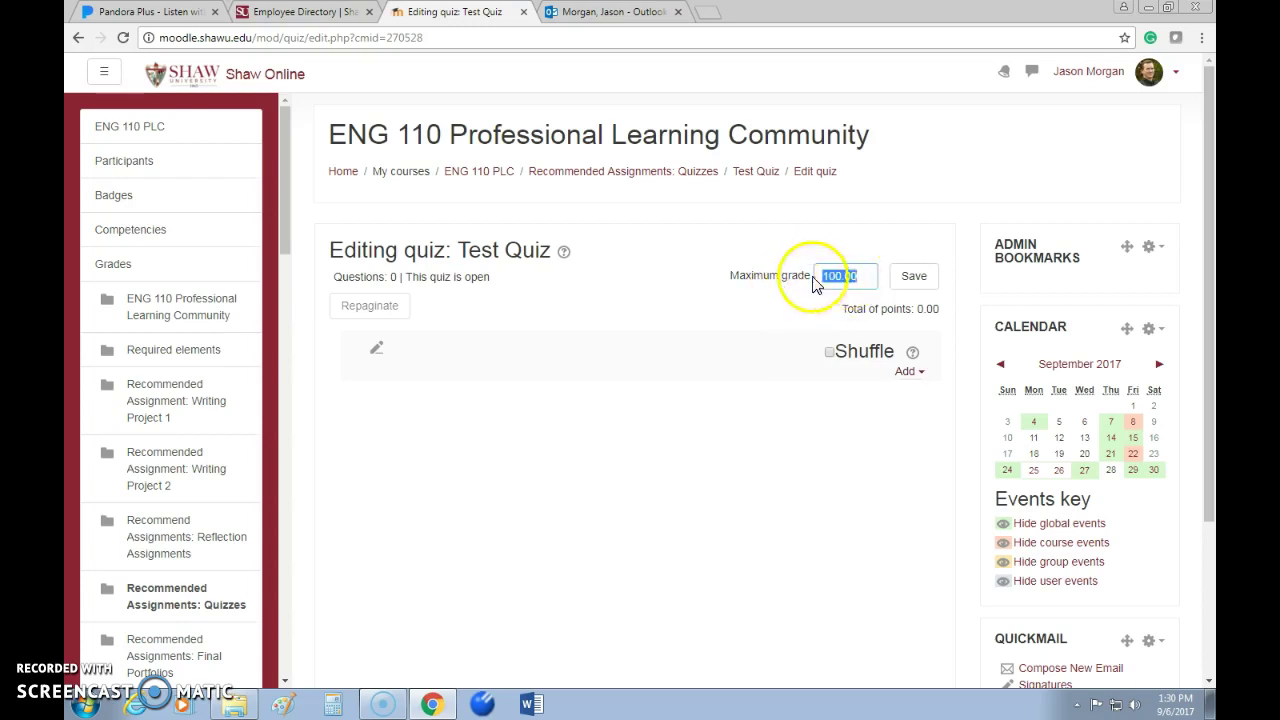
click(904, 376)
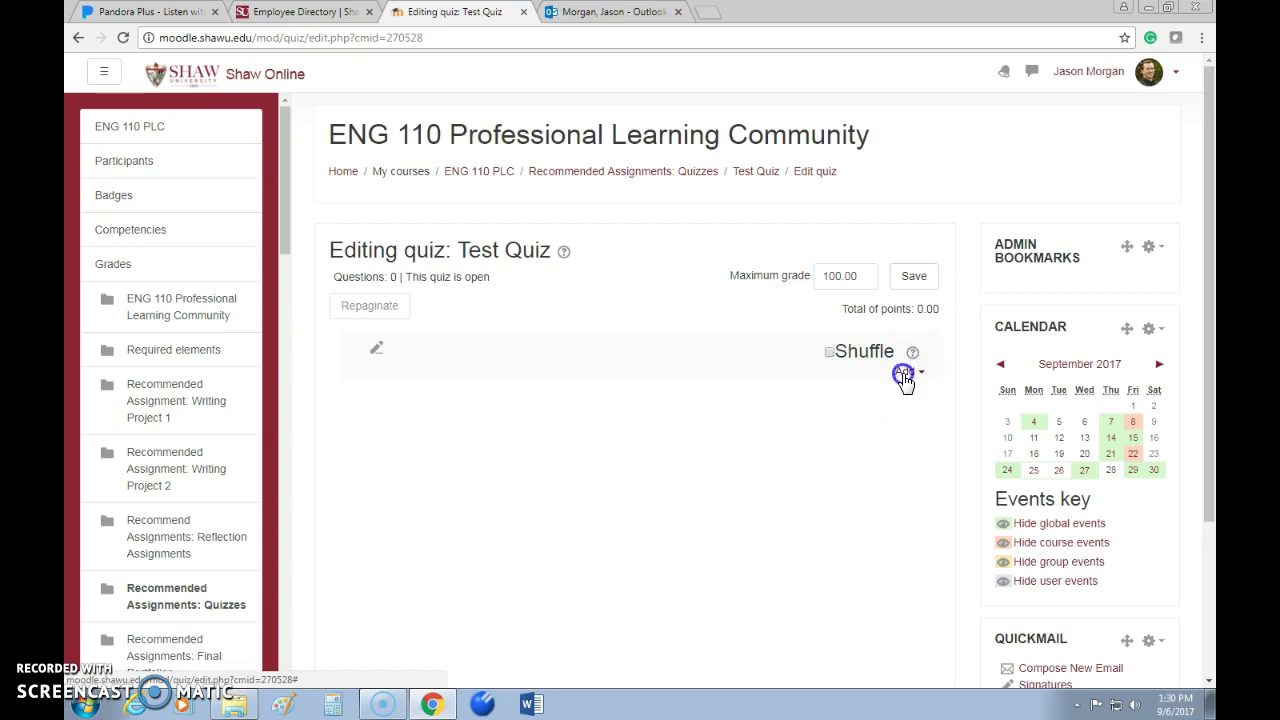
- Add a new question to Test Quiz and choose the Multiple choice type
click(845, 400)
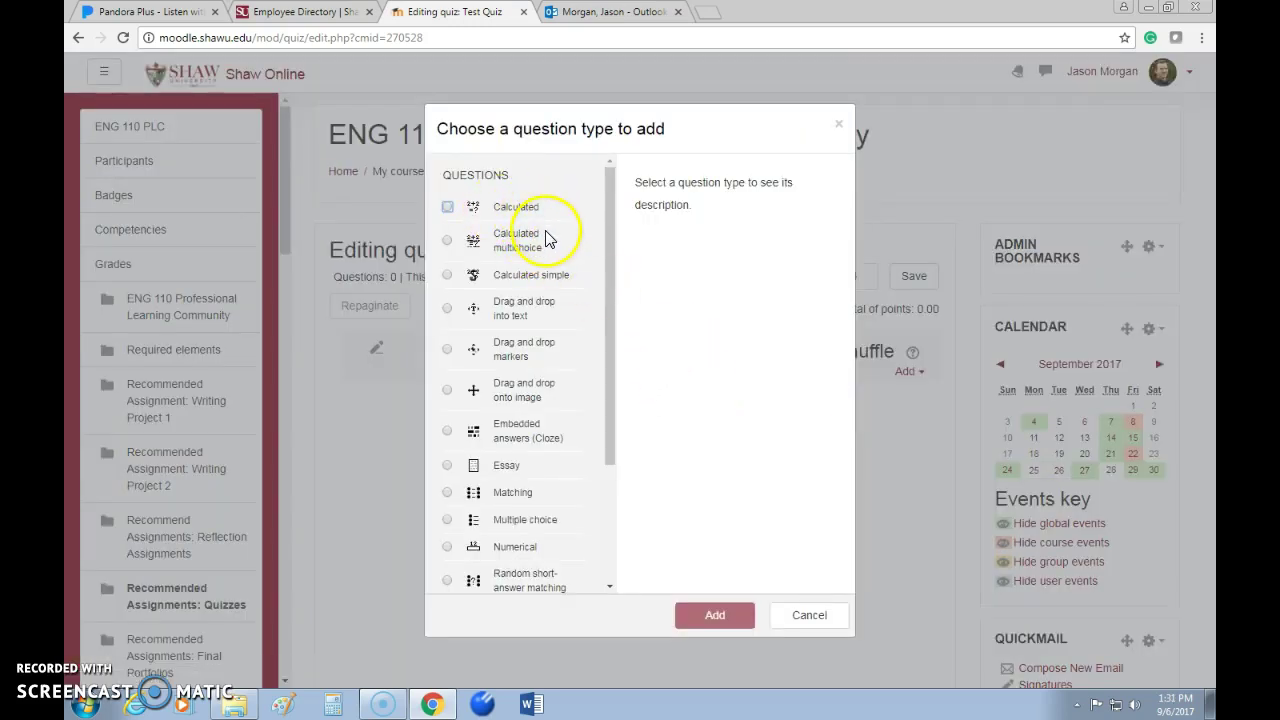
scroll(577, 302, down, 1)
scroll(577, 302, down, 3)
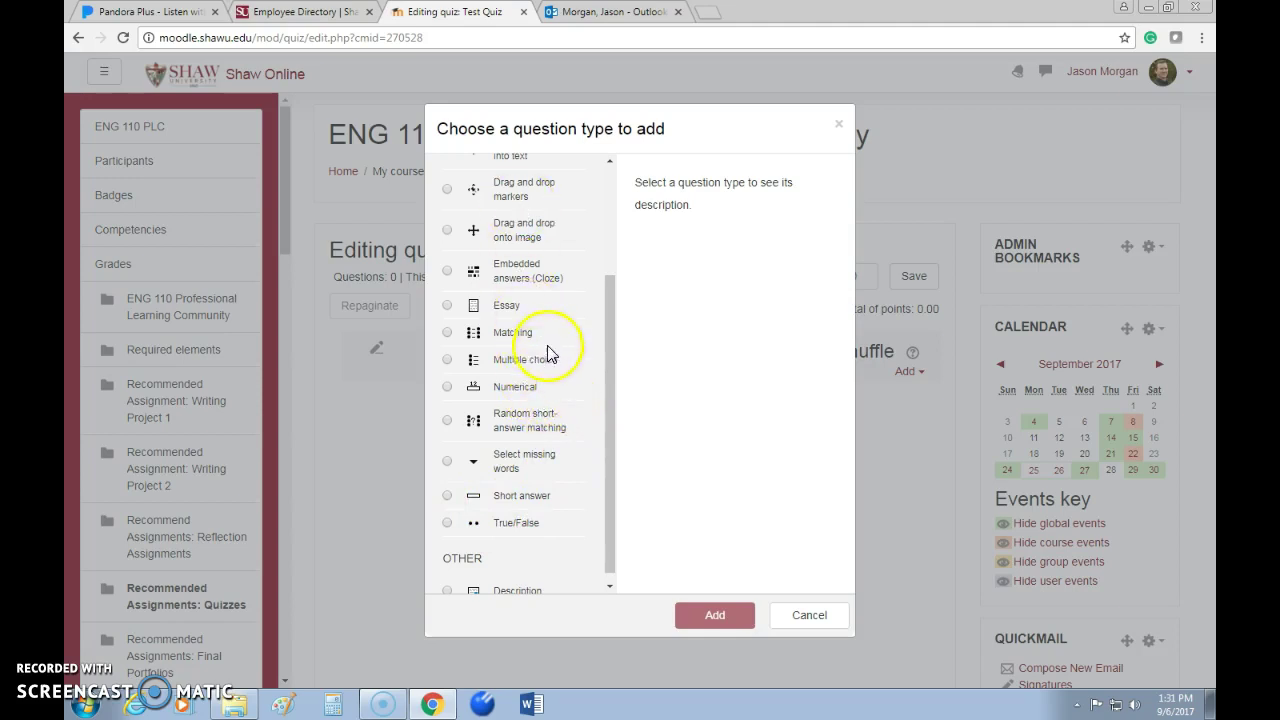
scroll(543, 350, up, 3)
scroll(566, 340, down, 3)
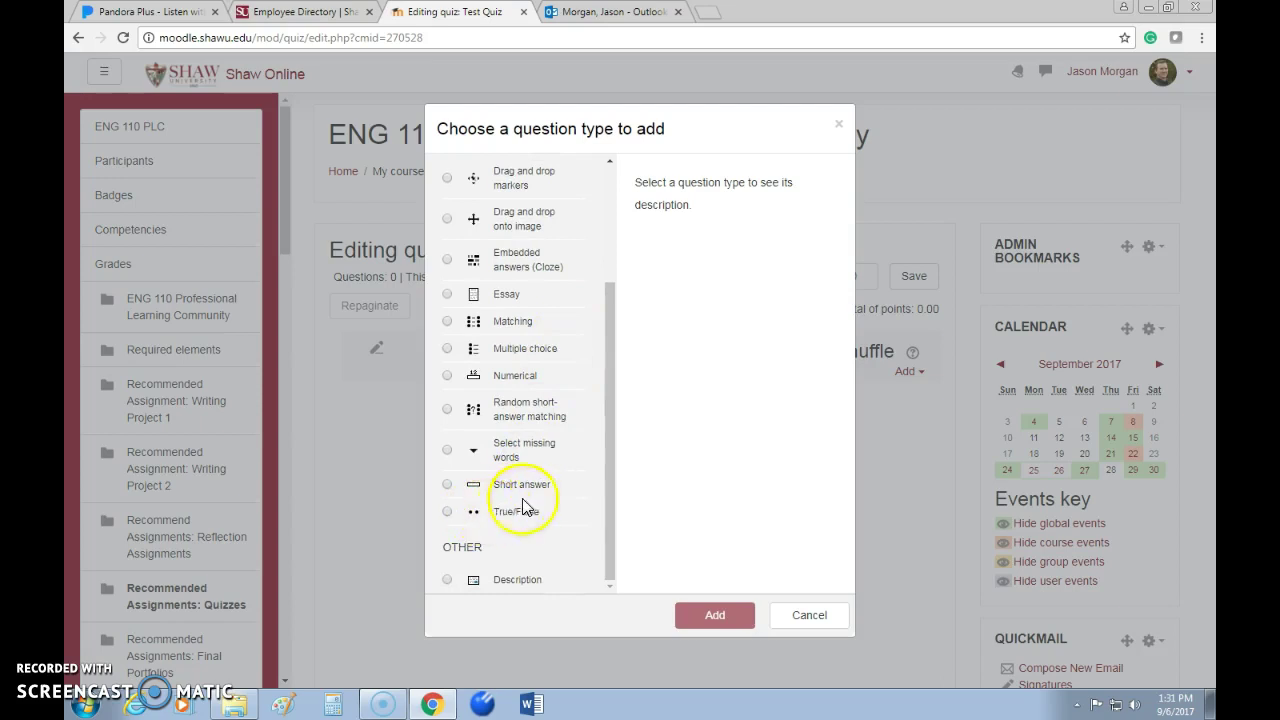
click(449, 349)
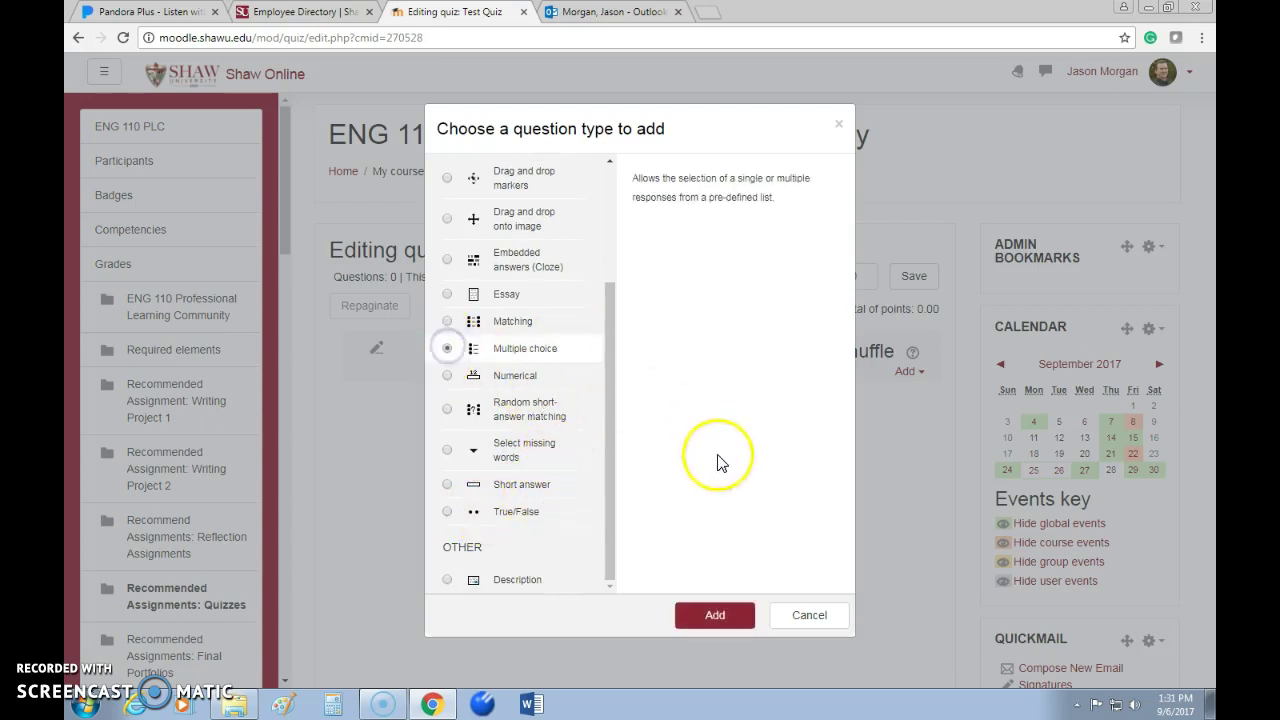
click(715, 617)
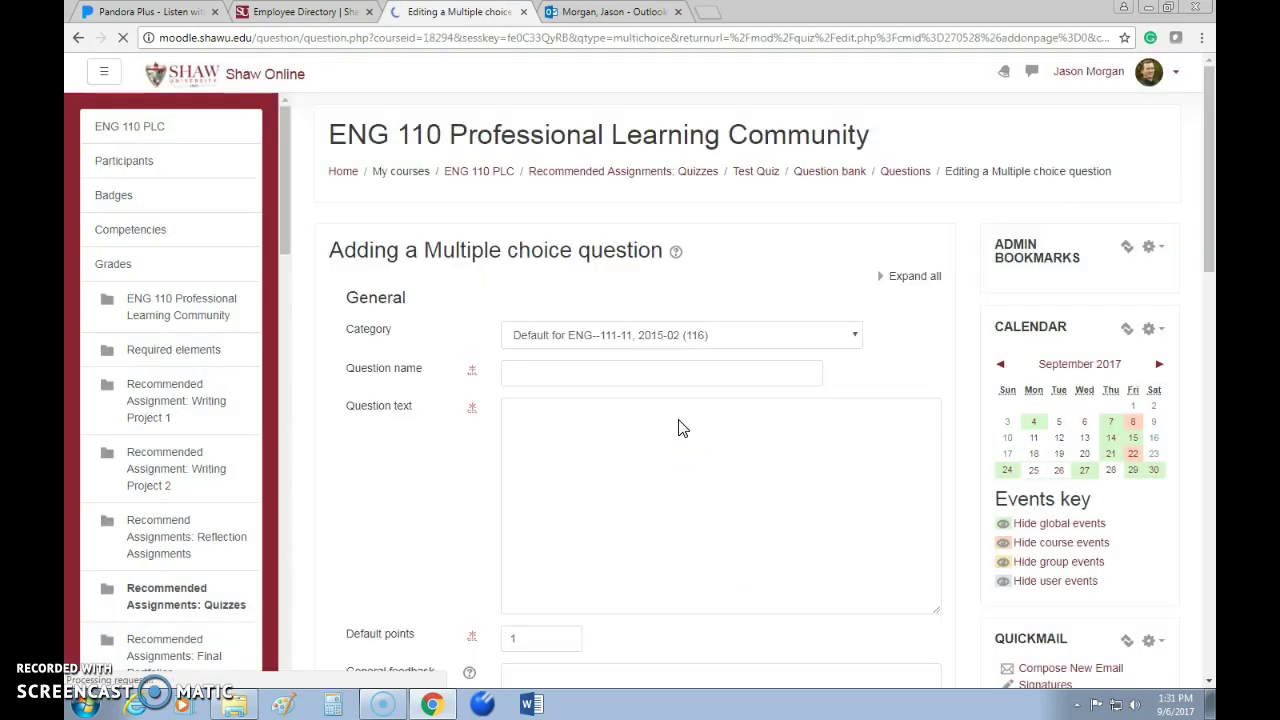
- Replace the question name with 'What is the name of this school?'
click(540, 377)
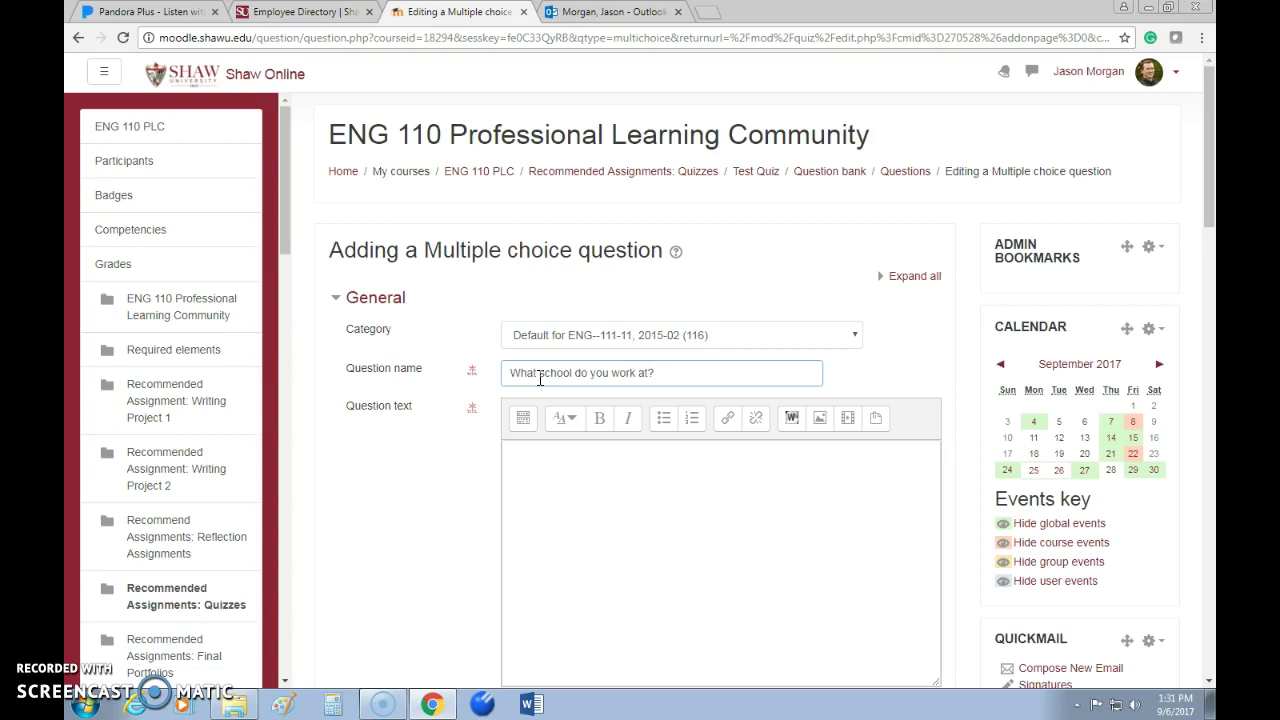
drag(672, 373, 526, 367)
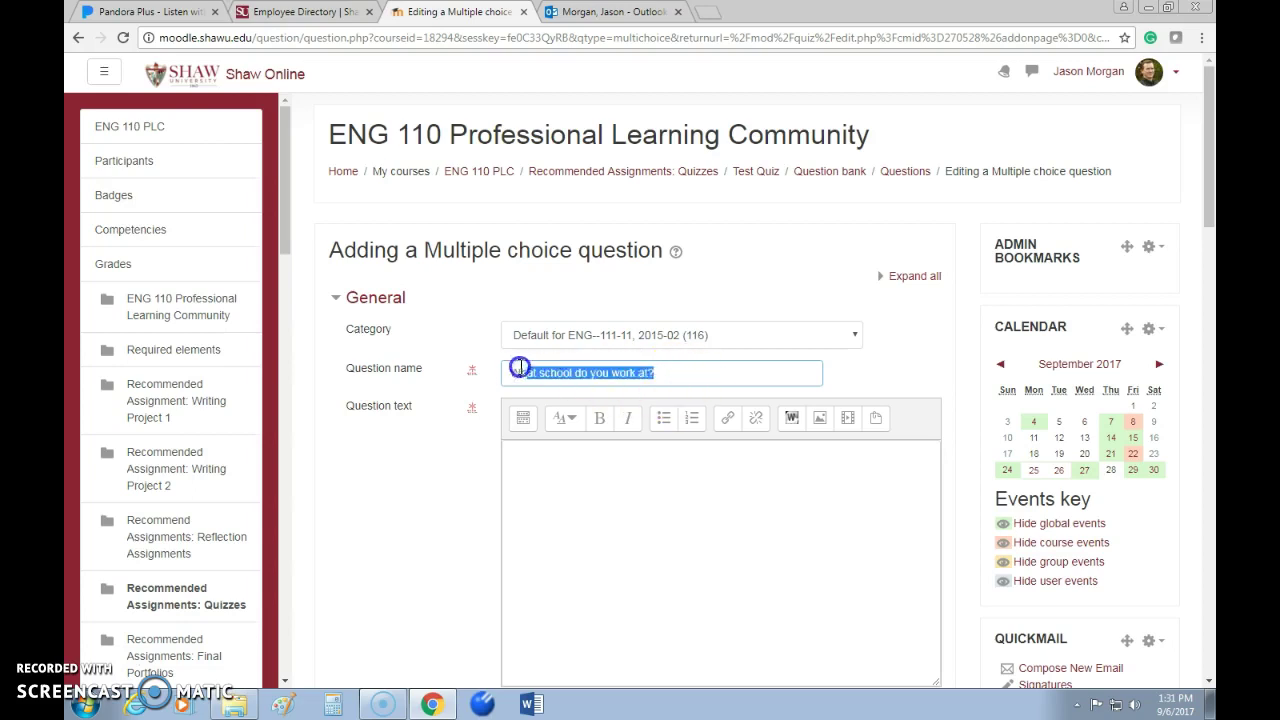
key(BackSpace)
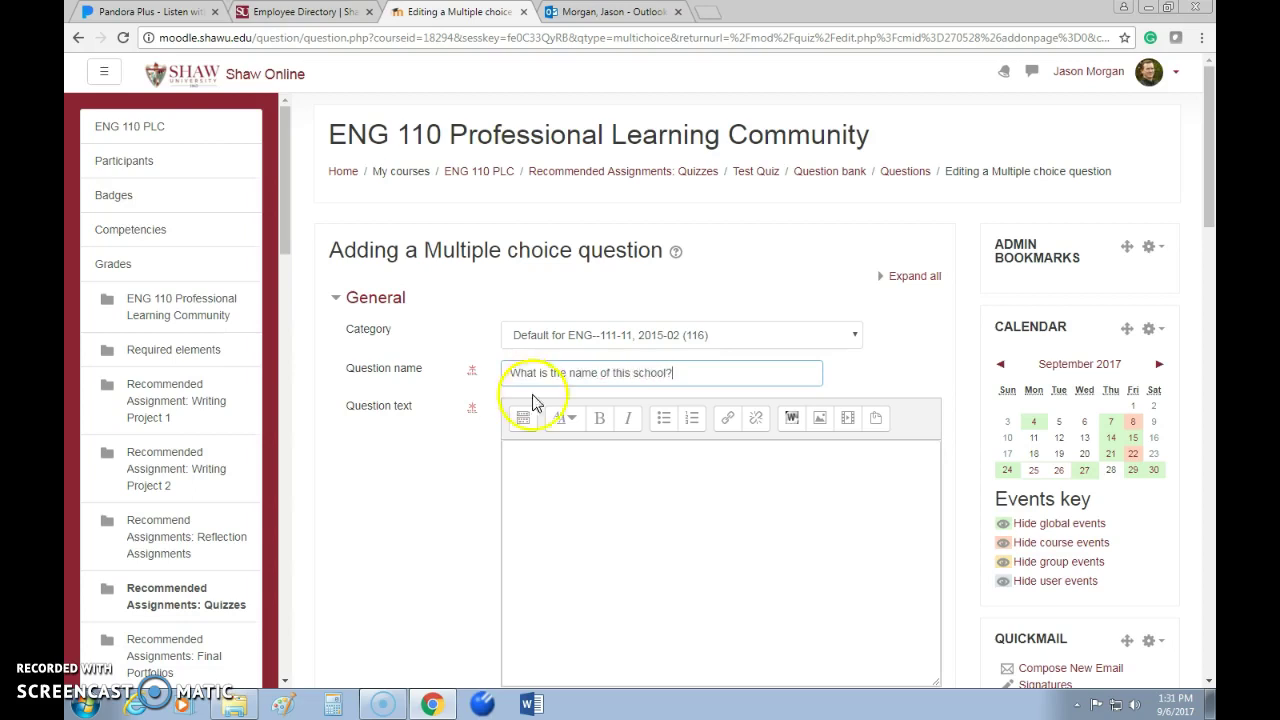
- Append 'What is the name of this school?' to the question text after 'are.'
click(543, 471)
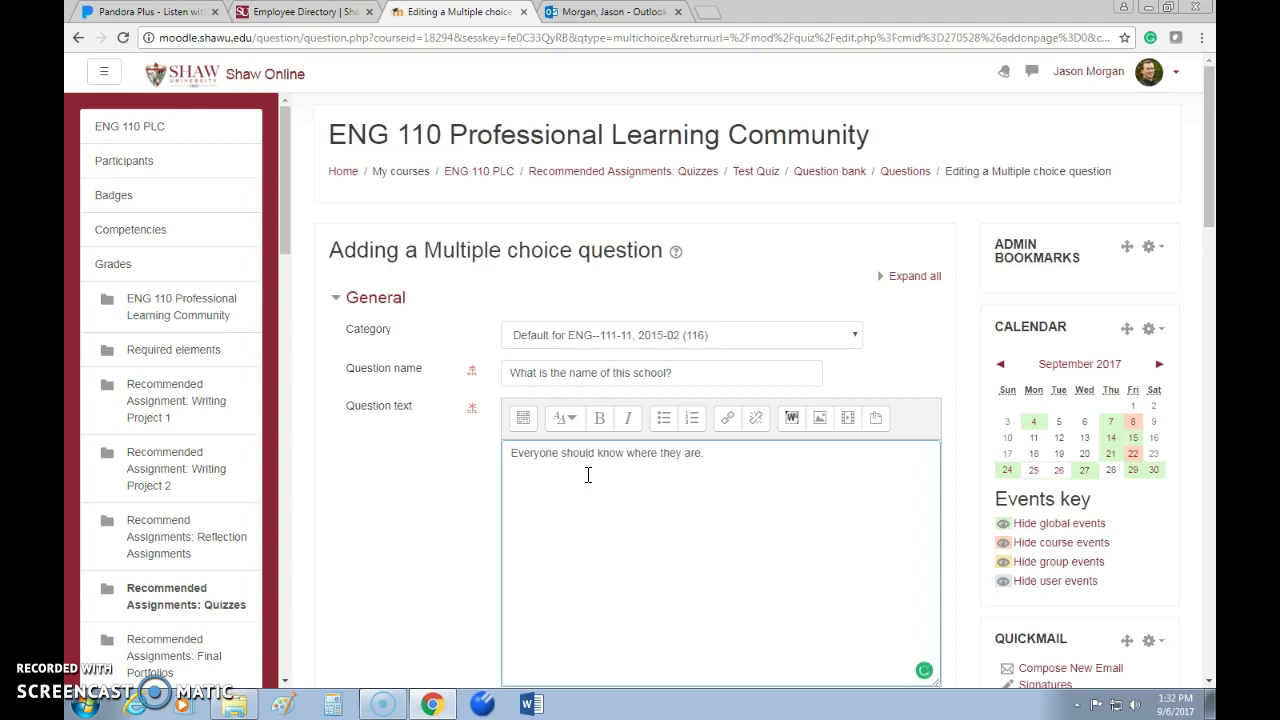
drag(512, 374, 695, 377)
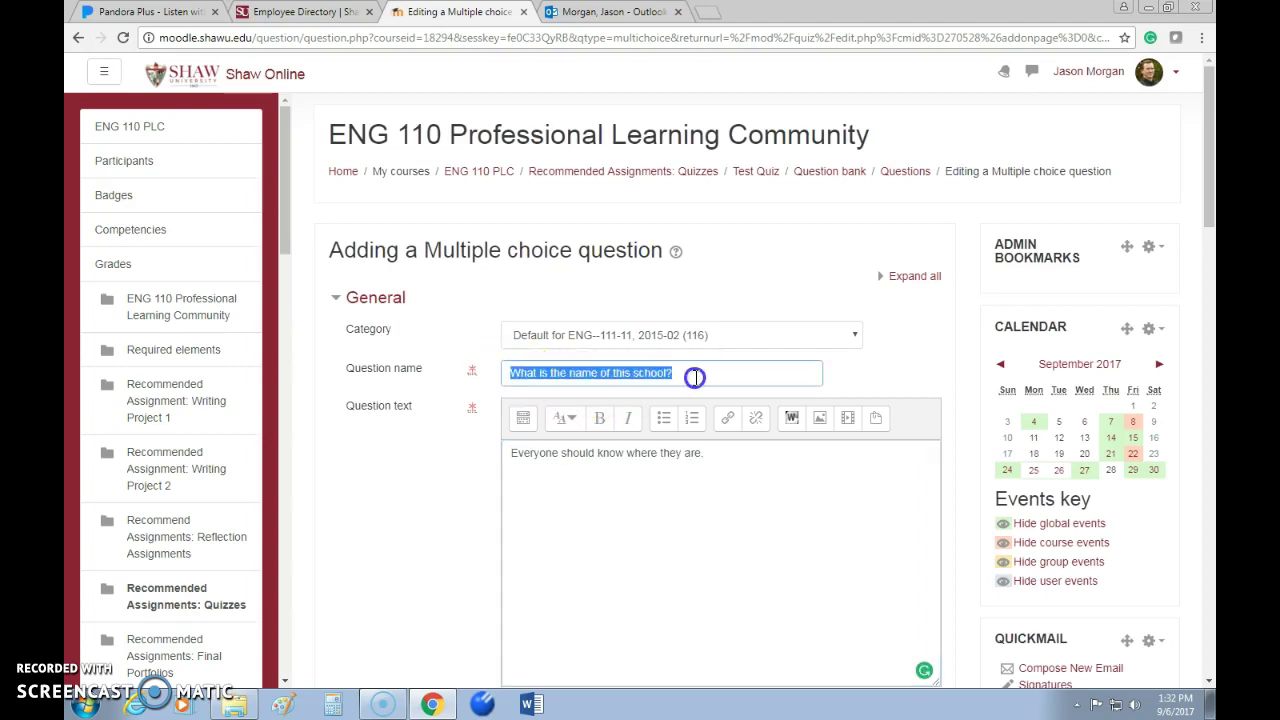
key(ctrl+c)
click(706, 453)
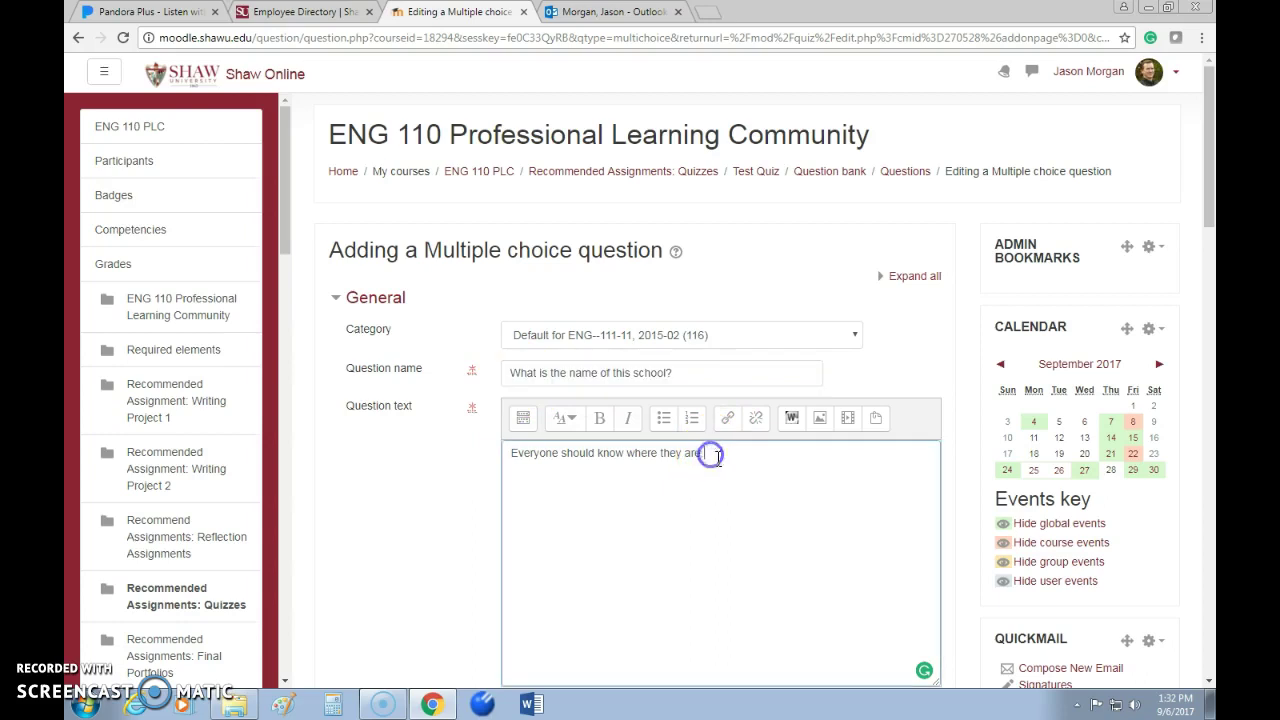
key(ctrl+v)
click(784, 498)
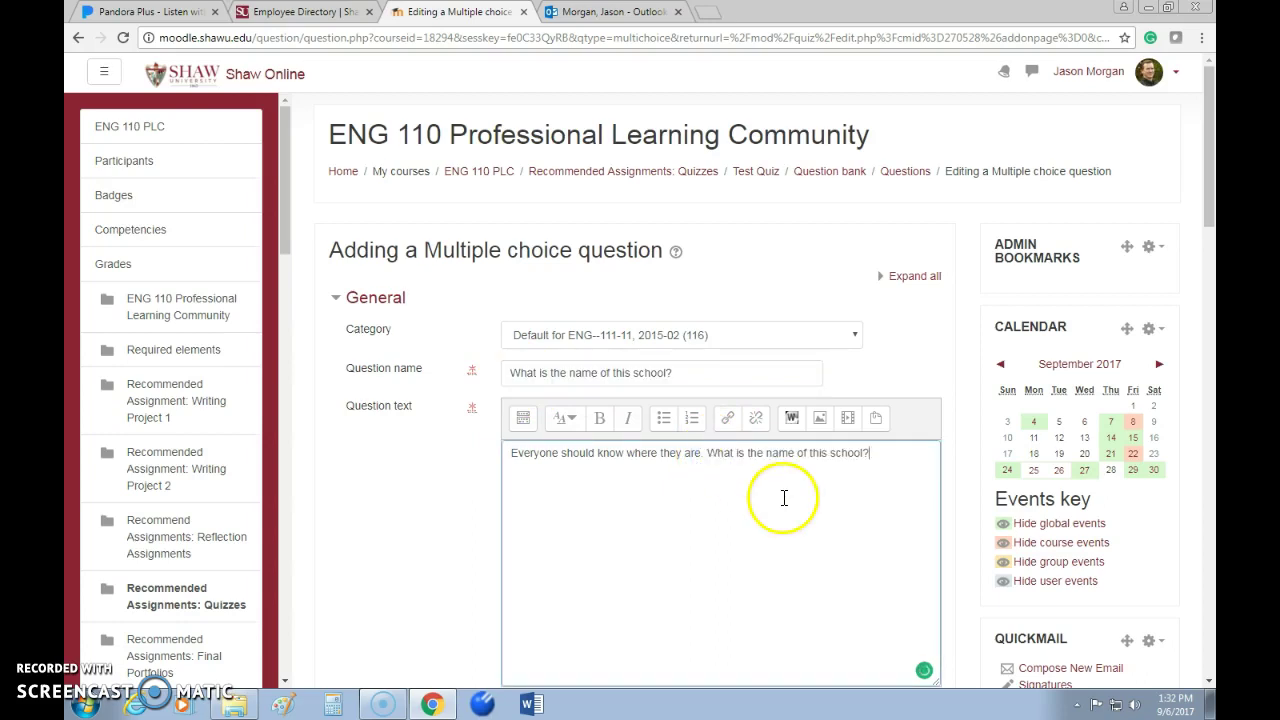
scroll(730, 450, down, 3)
scroll(665, 405, up, 1)
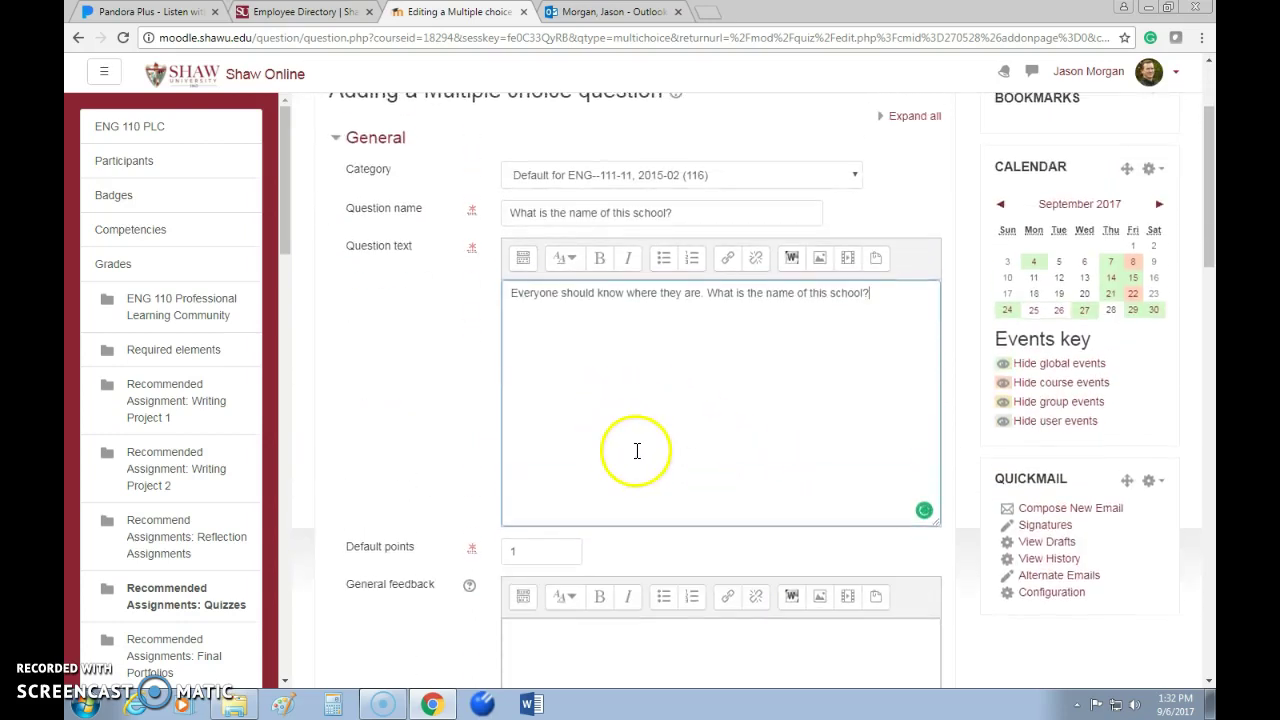
- Set the question's default points to 10 and start the general feedback
scroll(637, 451, down, 1)
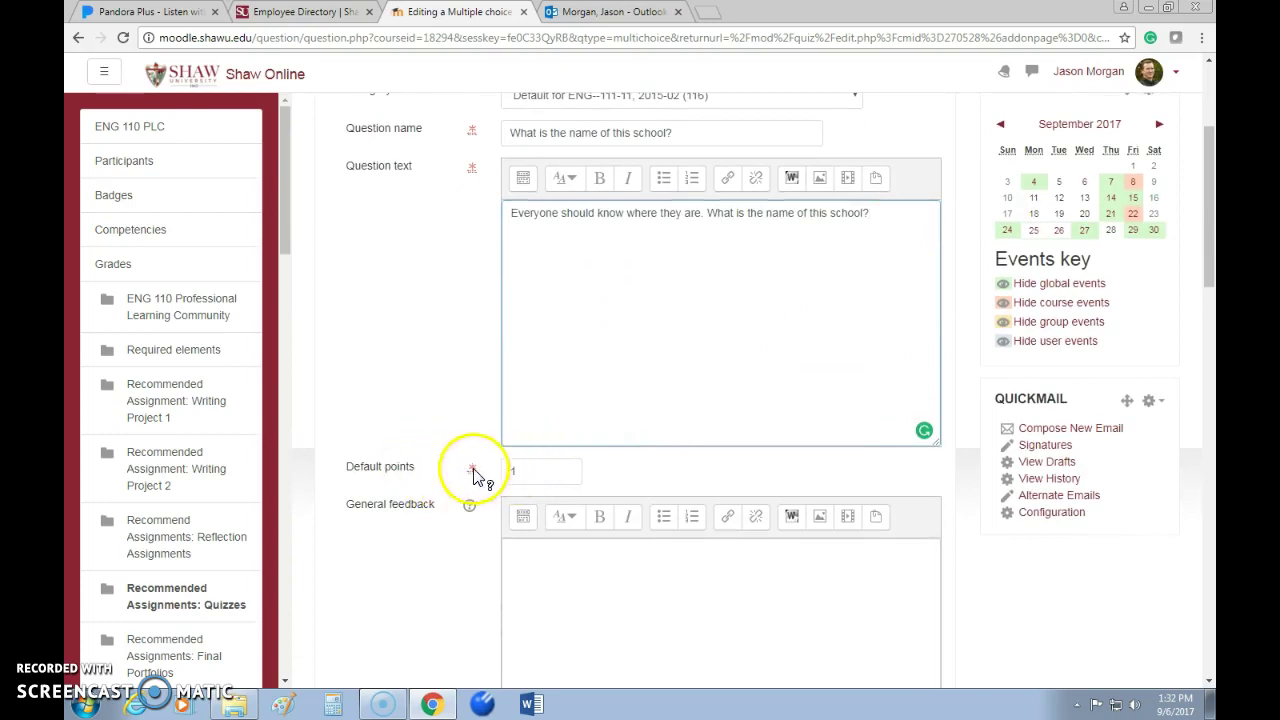
scroll(700, 405, up, 1)
click(636, 444)
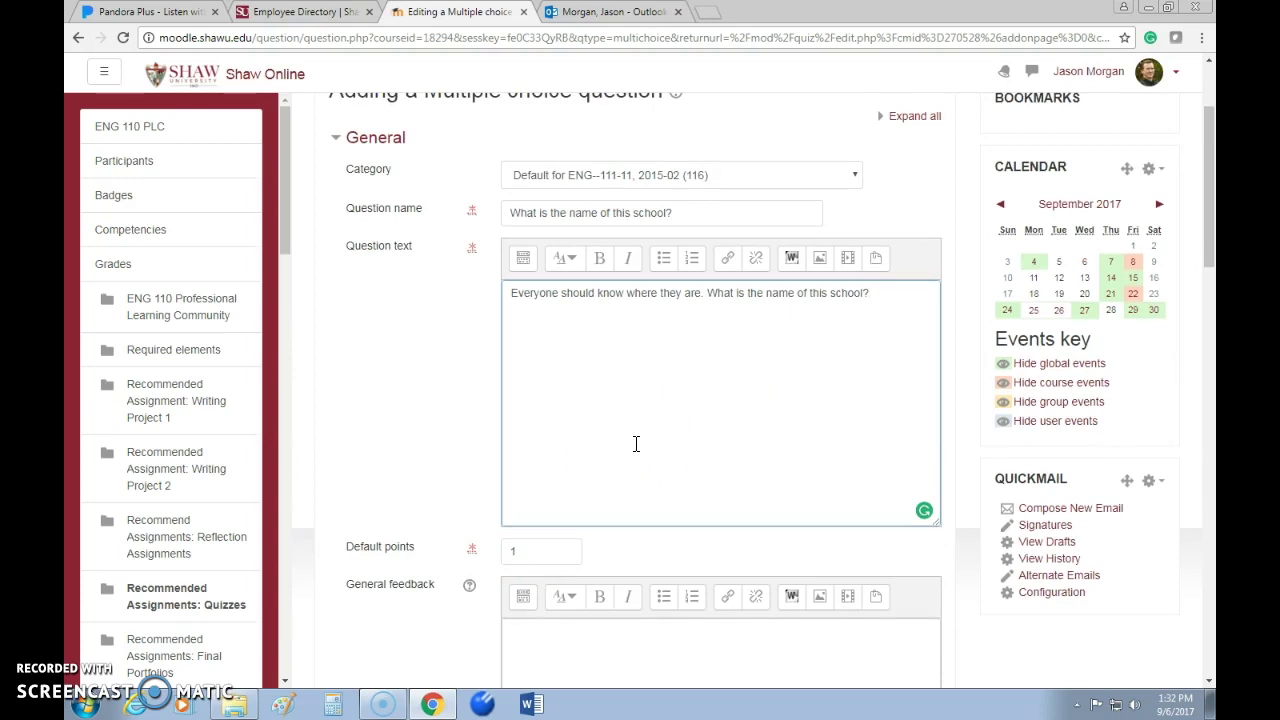
click(531, 556)
click(505, 552)
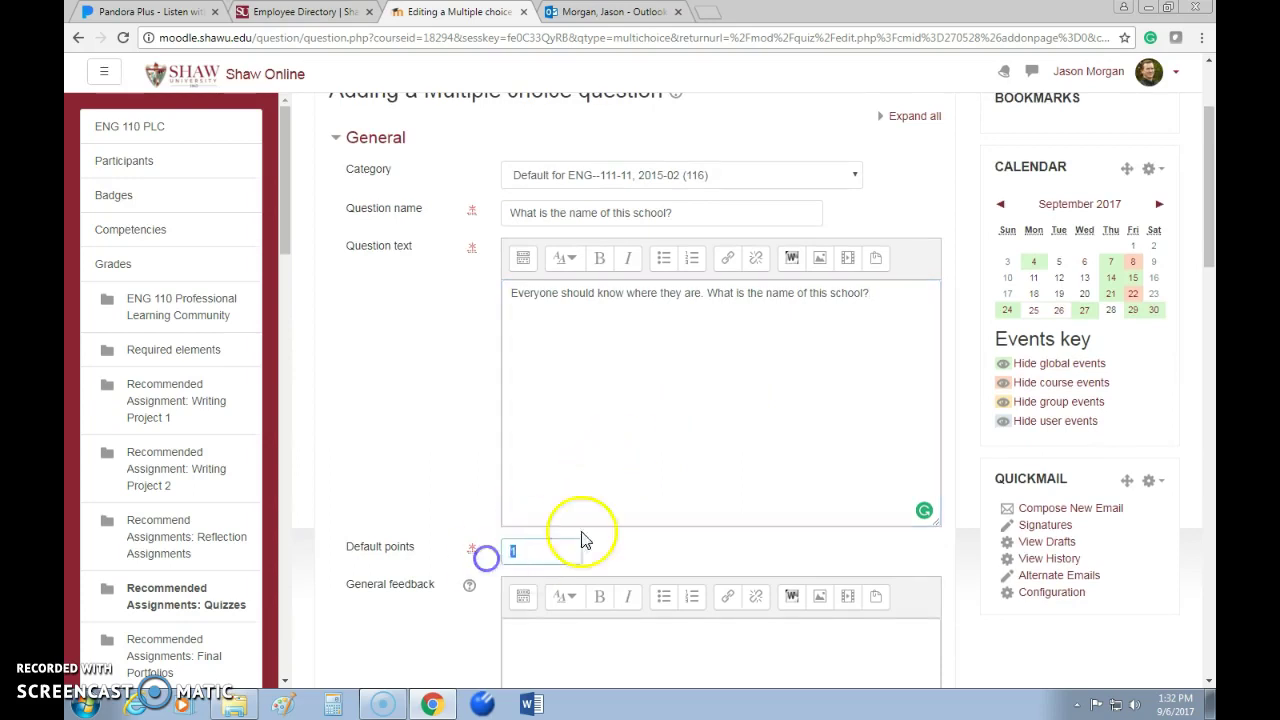
text(0)
drag(621, 553, 478, 555)
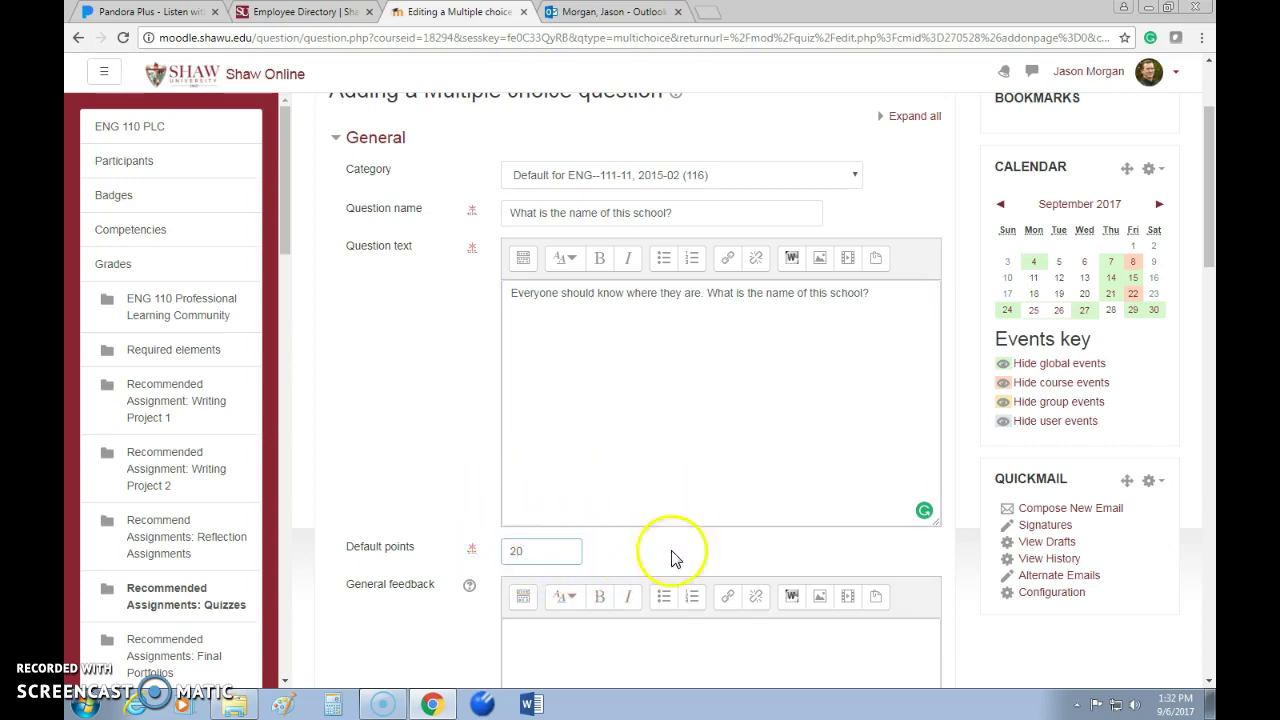
scroll(600, 520, down, 1)
text(20)
scroll(600, 515, down, 1)
drag(537, 471, 503, 471)
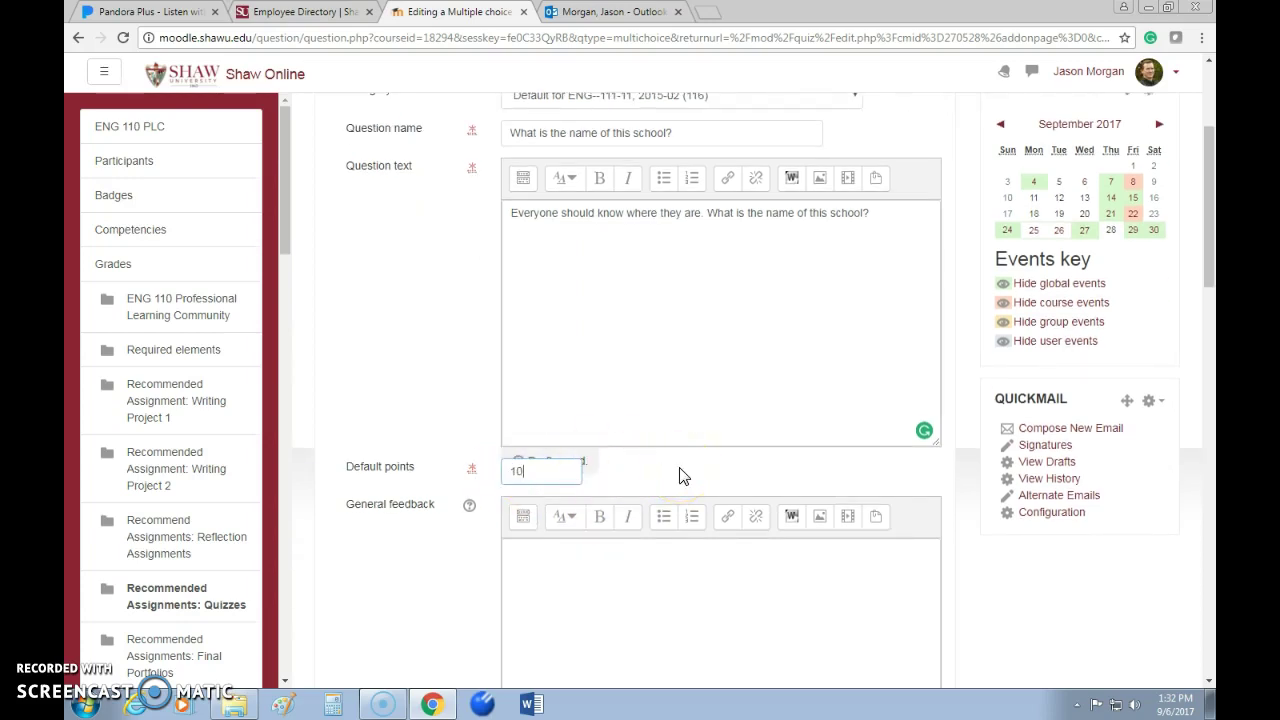
click(526, 571)
scroll(649, 463, down, 4)
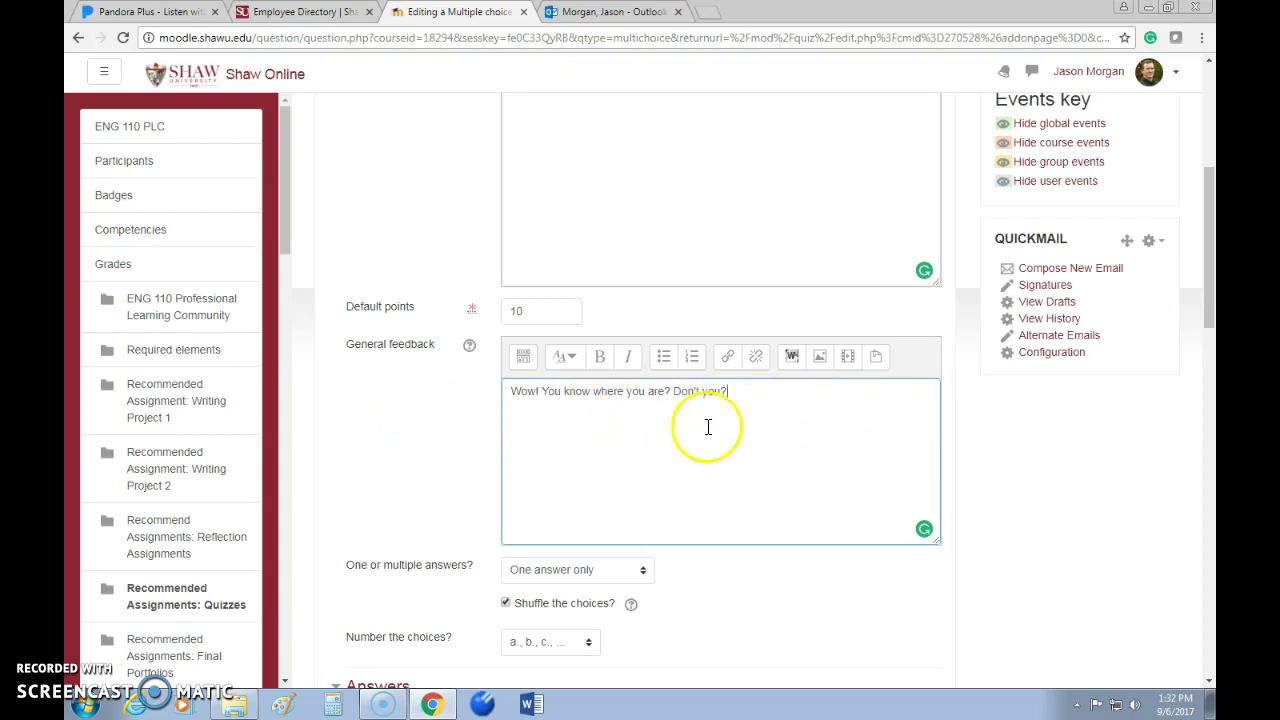
- Scroll down the question form past the General feedback toward the answer settings
scroll(731, 423, down, 3)
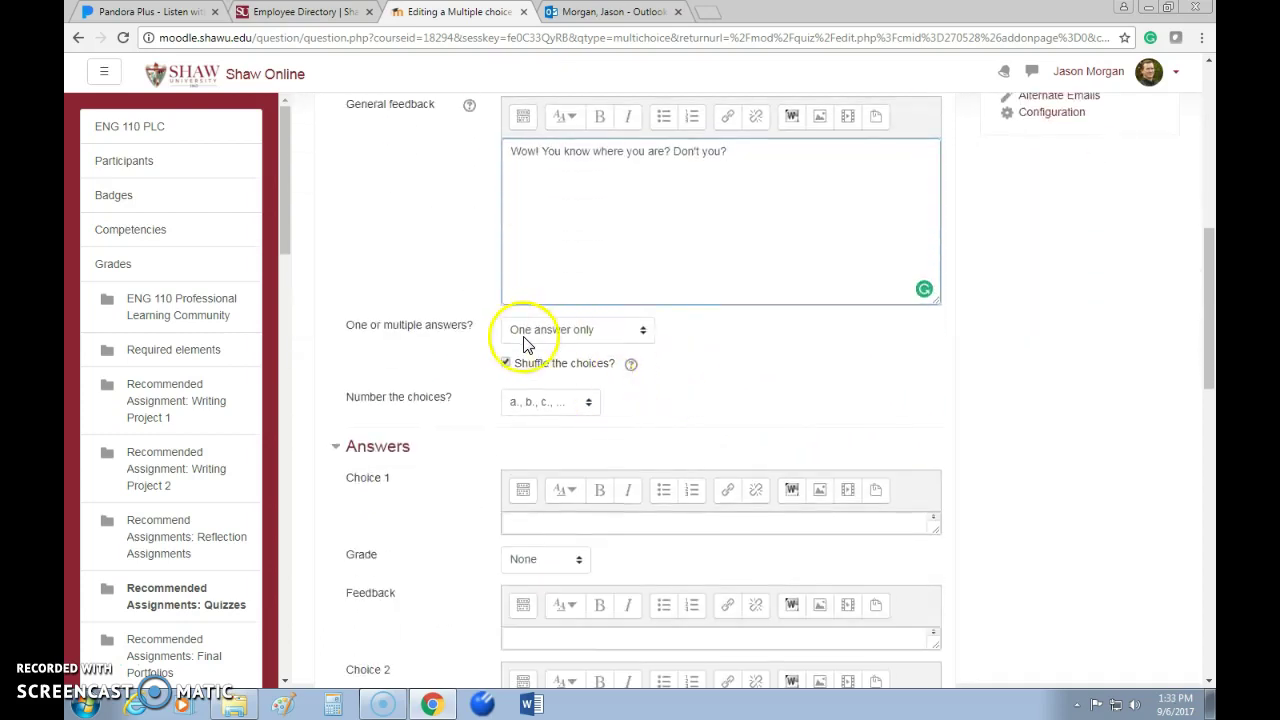
- Keep 'One answer only' and set Number the choices to 'A., B., C., ...'
click(586, 332)
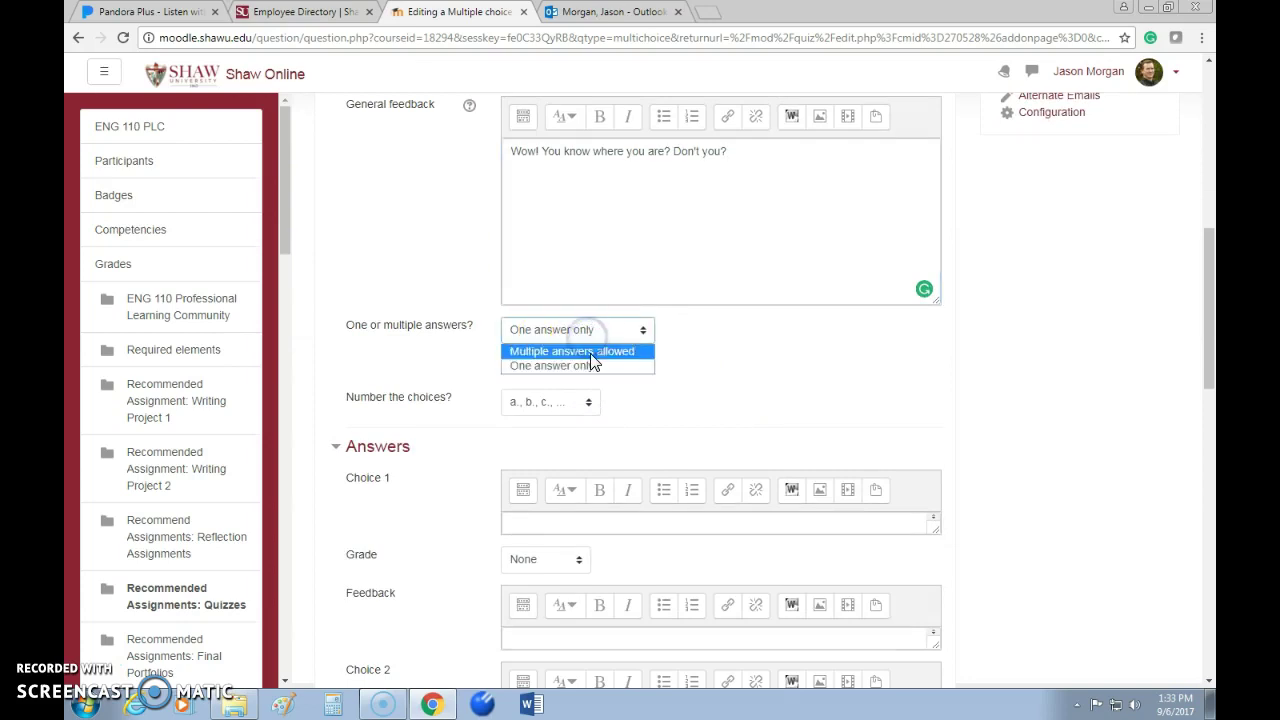
click(512, 366)
click(544, 334)
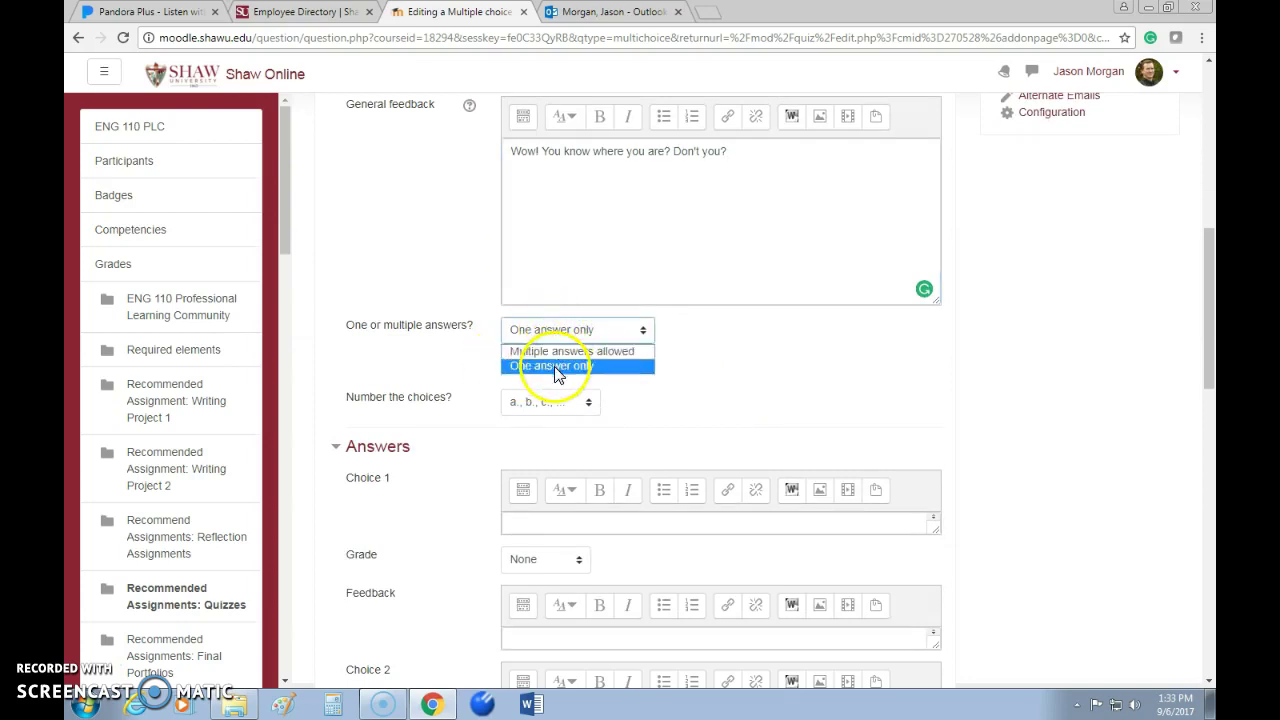
click(557, 366)
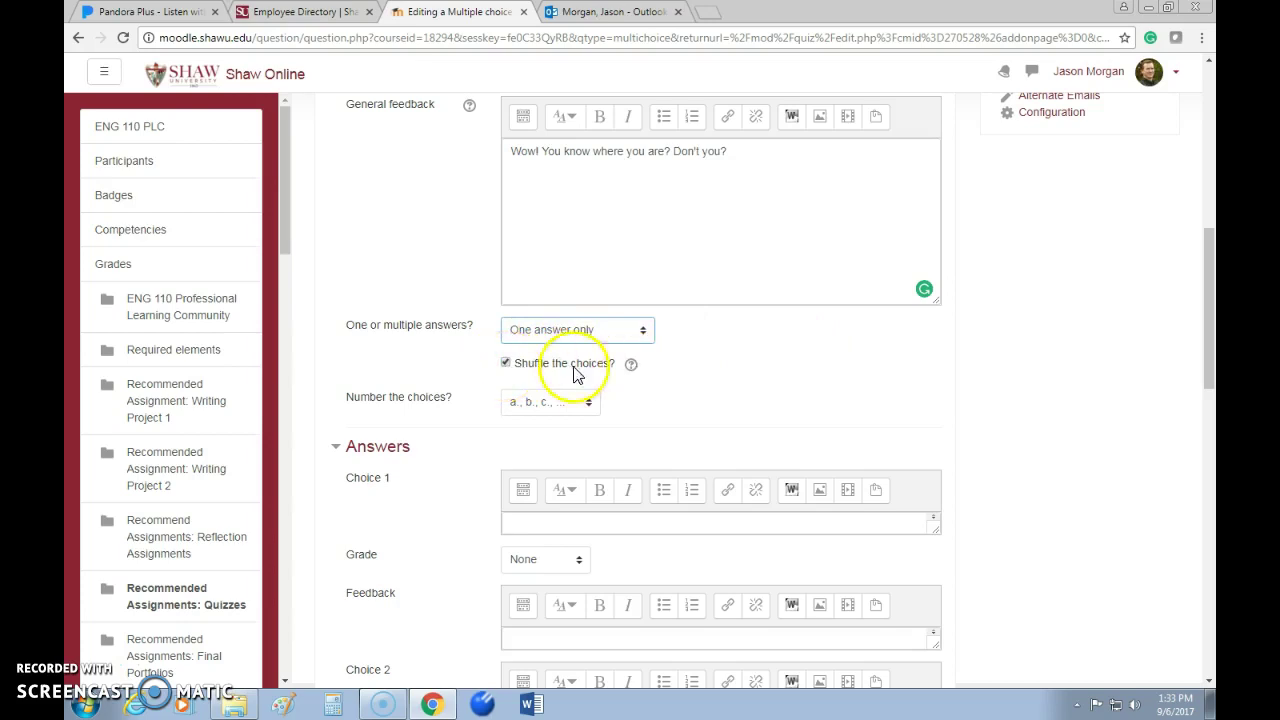
scroll(706, 366, down, 1)
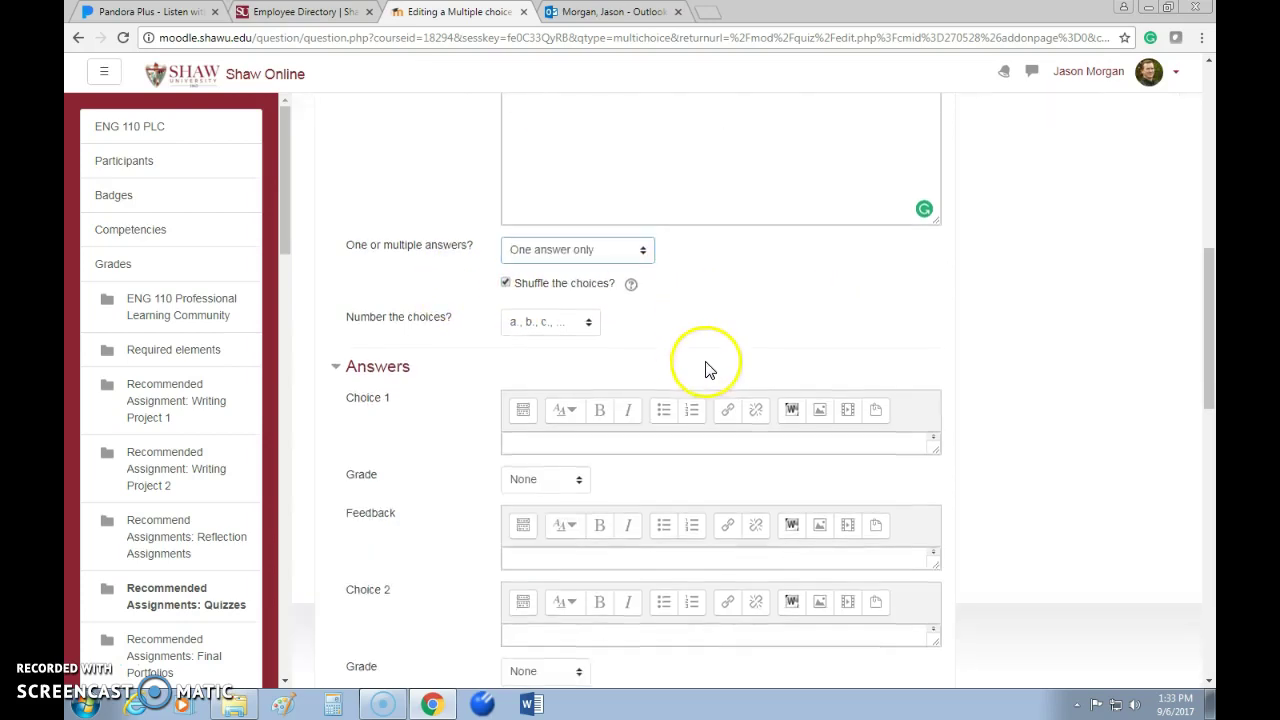
click(537, 325)
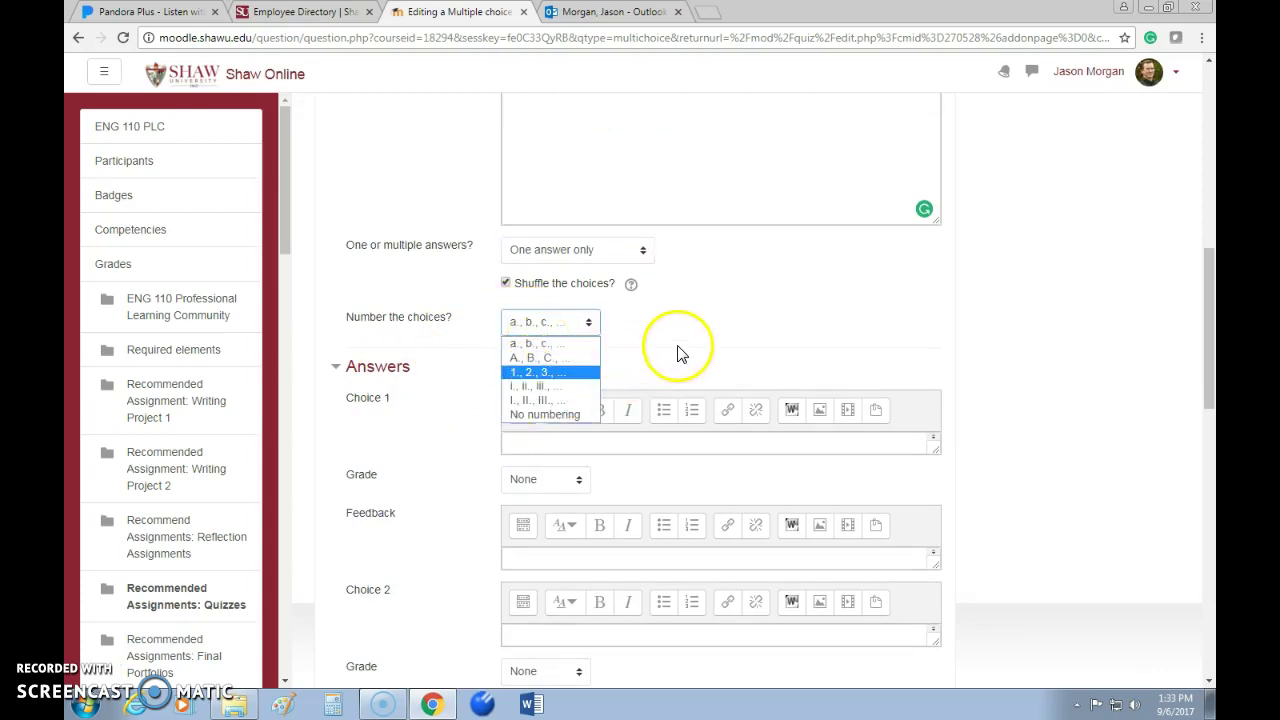
click(537, 357)
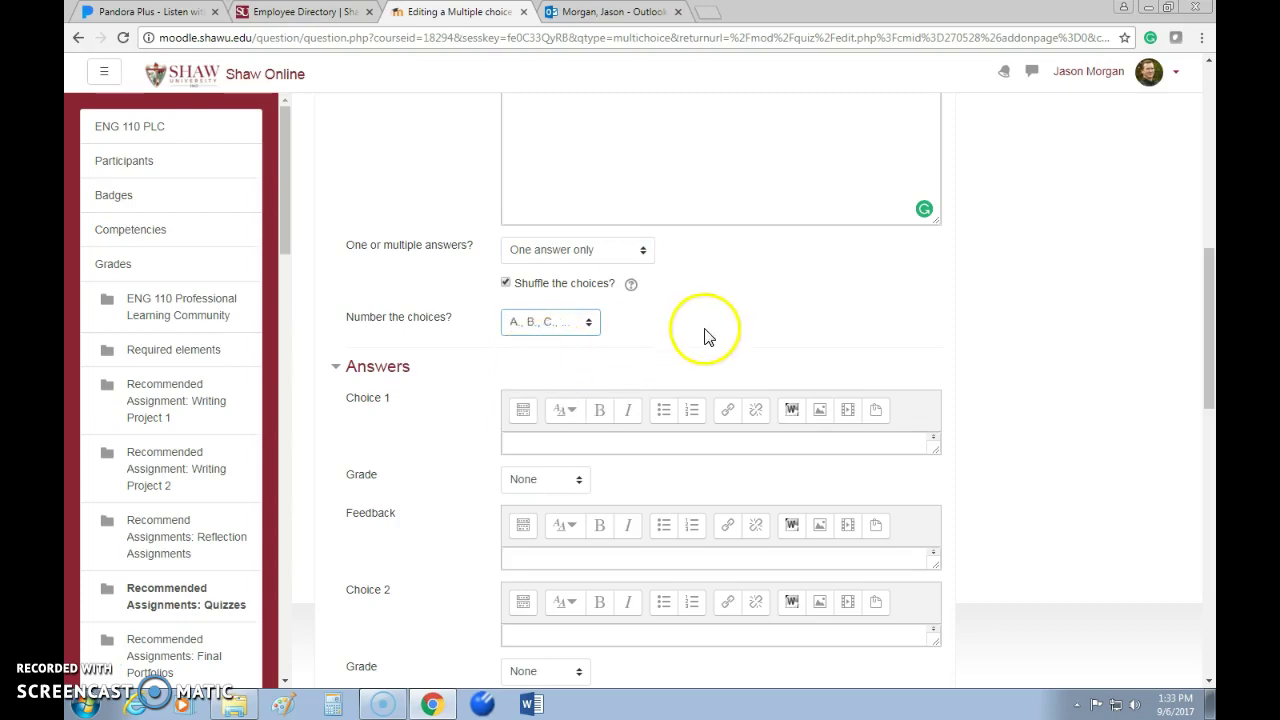
scroll(486, 380, down, 1)
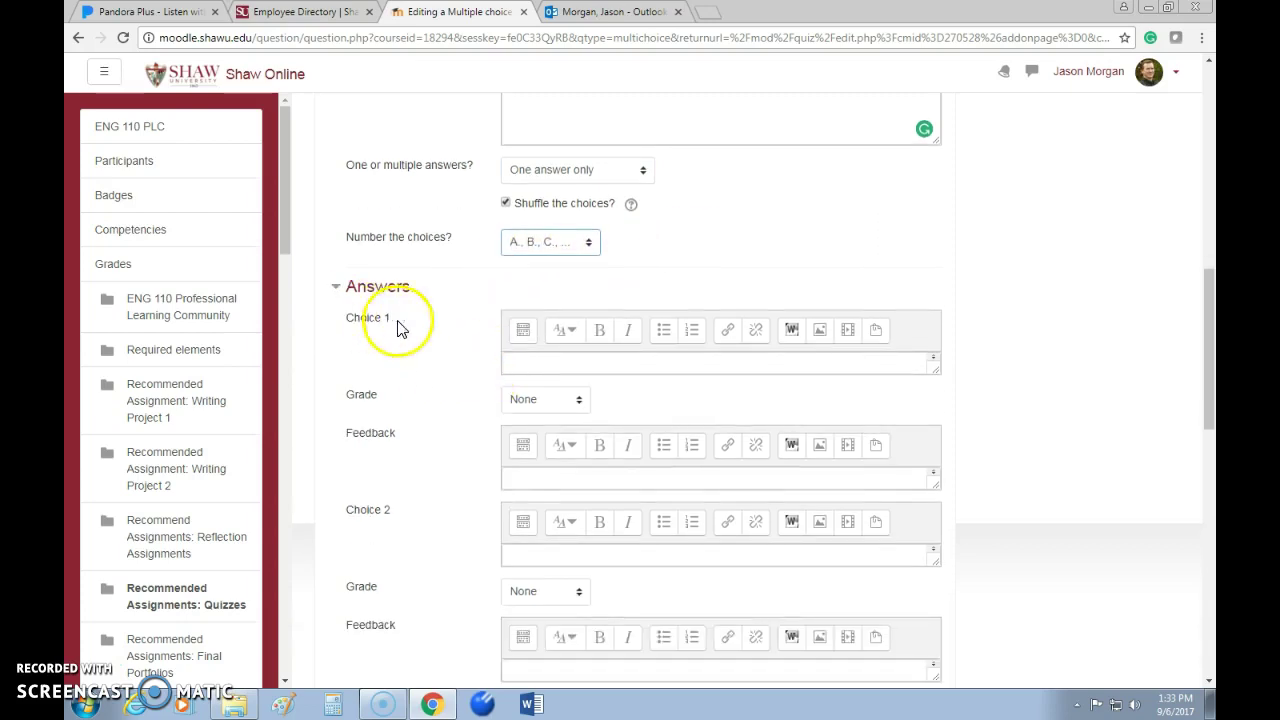
- Enter Duke as Choice 1 with the feedback 'Nope. Not Duke.'
click(522, 364)
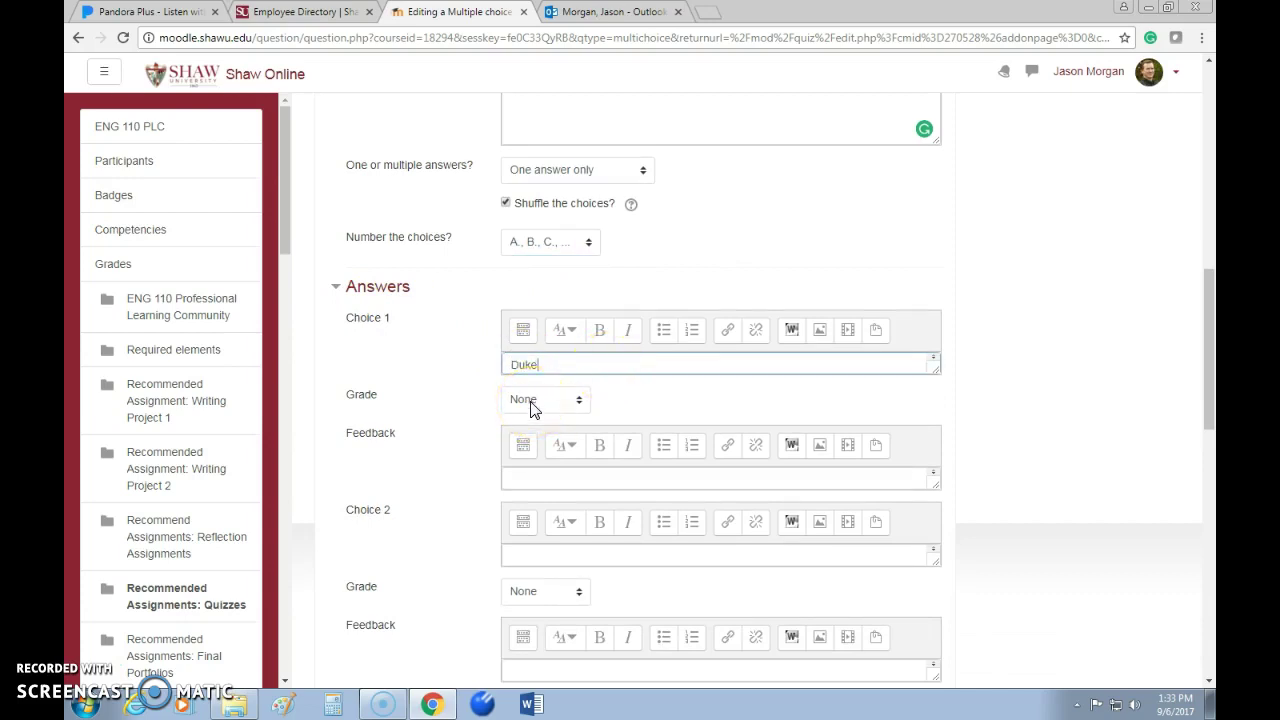
click(537, 485)
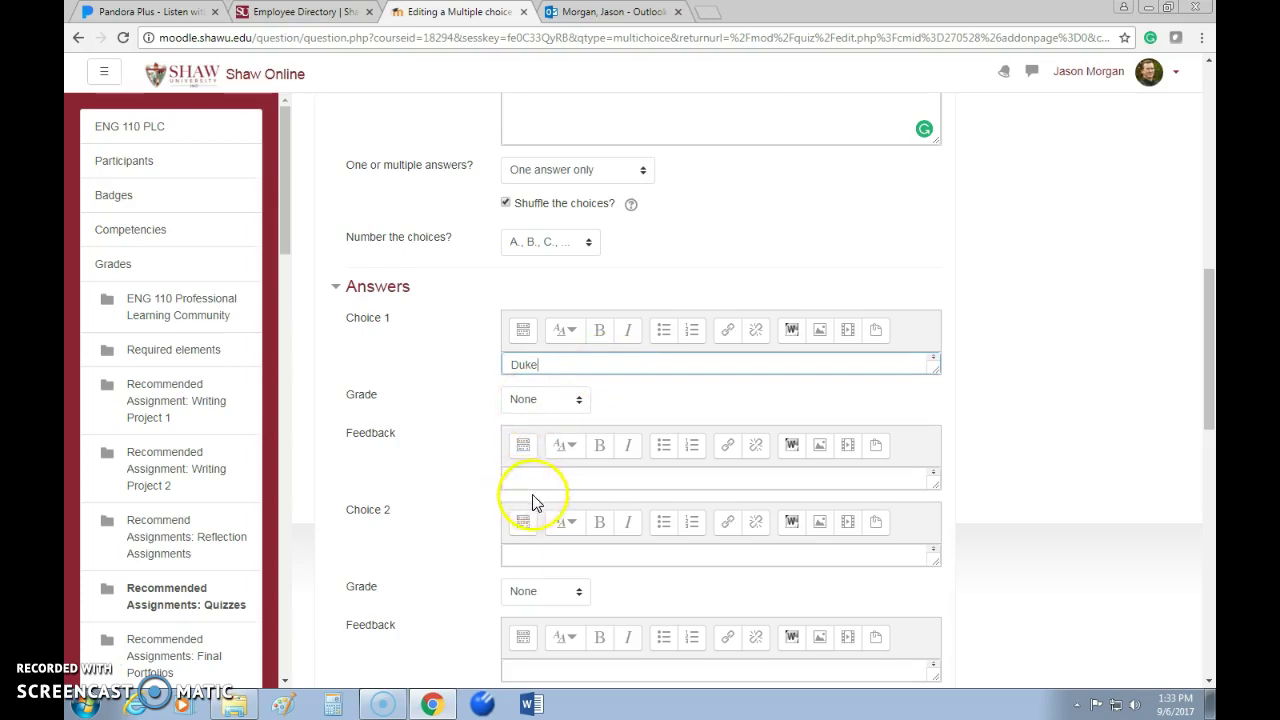
click(526, 479)
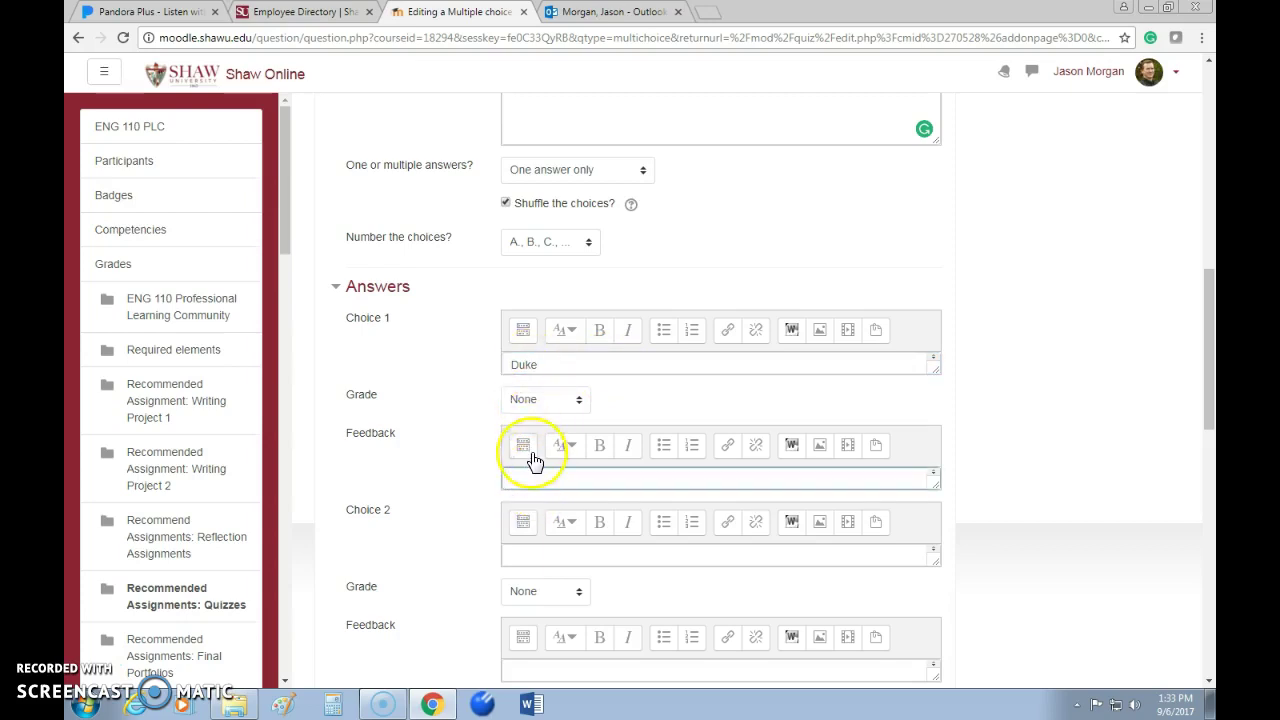
text(Nope. Not Duke.)
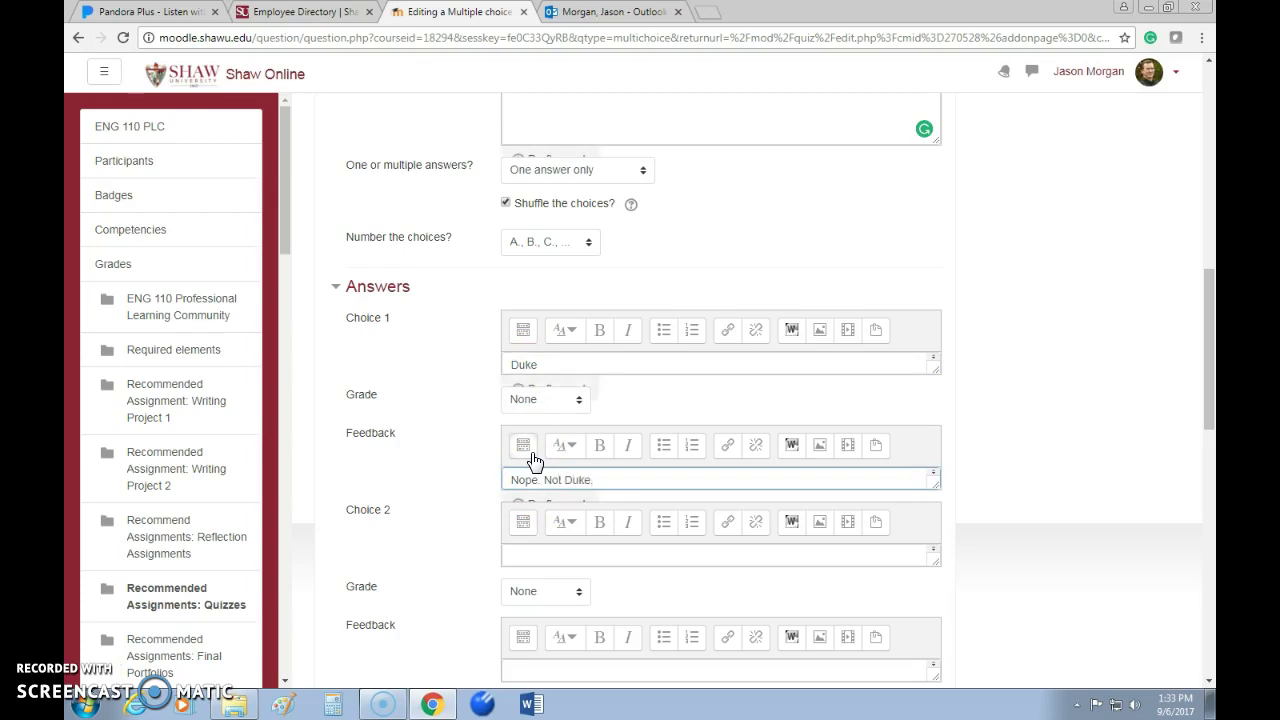
scroll(550, 450, down, 3)
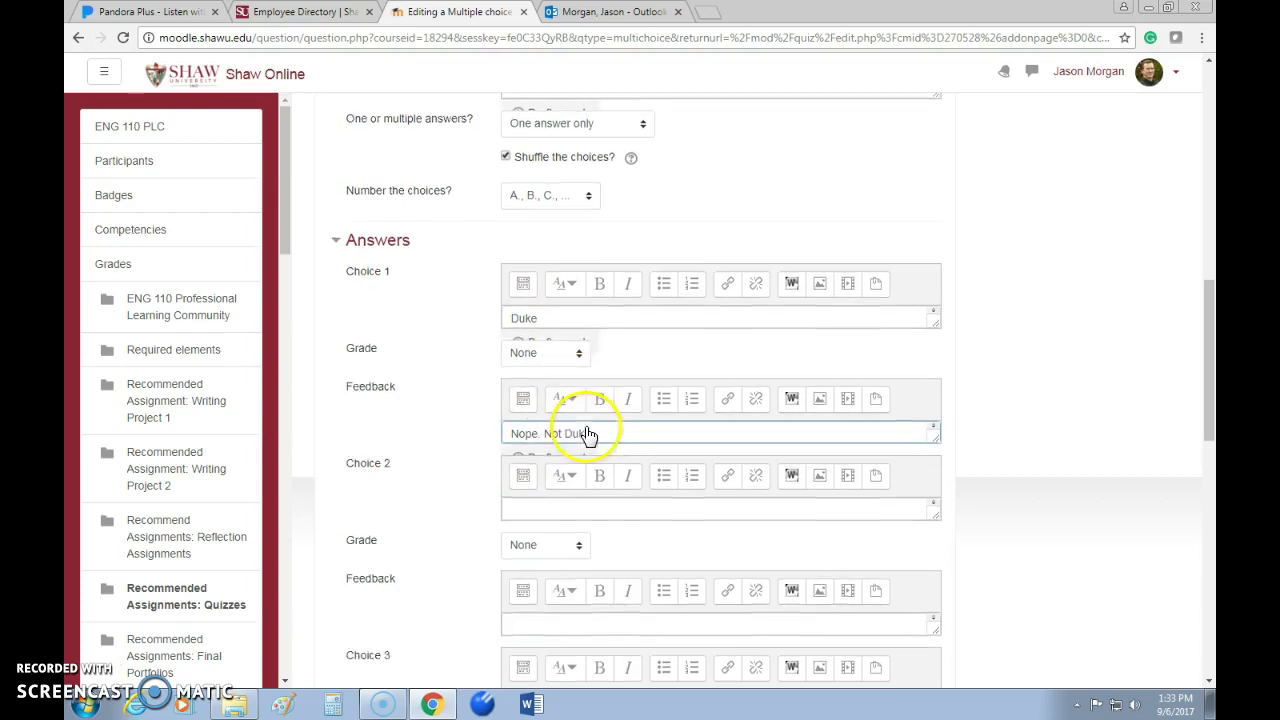
- Enter Shaw as Choice 2 graded 100% with the feedback 'Yes! Way to go!'
click(525, 397)
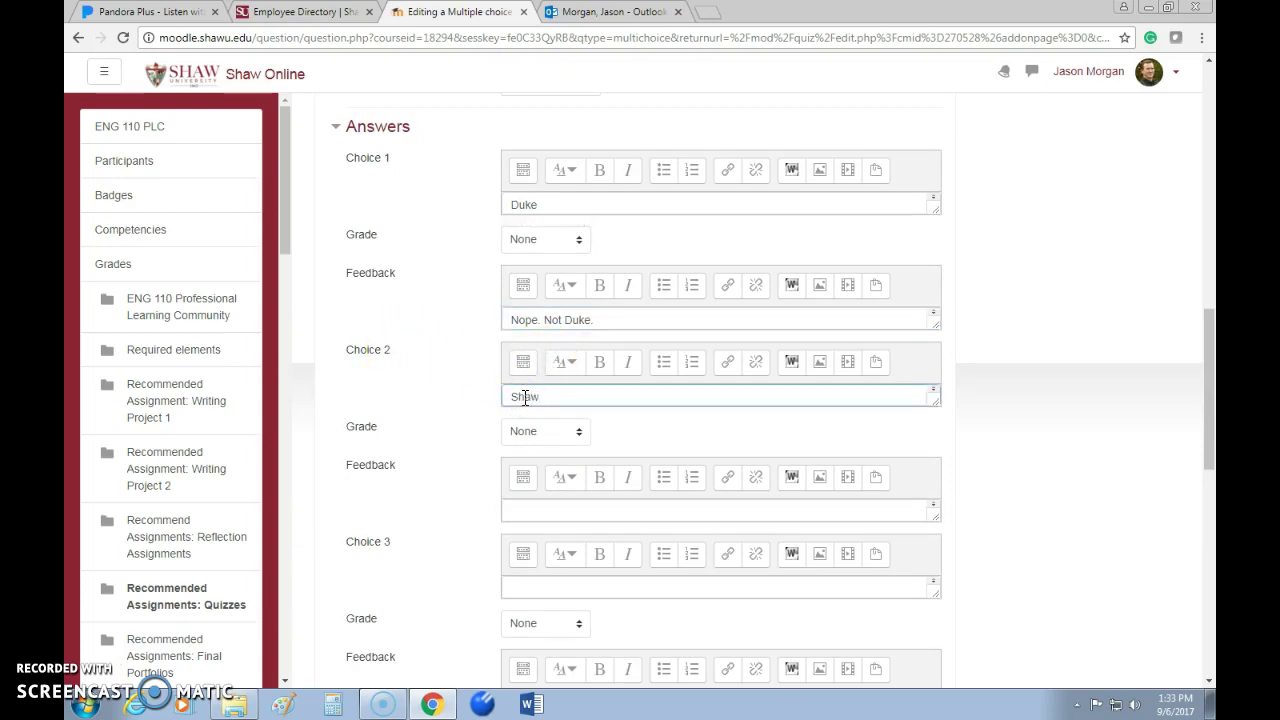
click(532, 432)
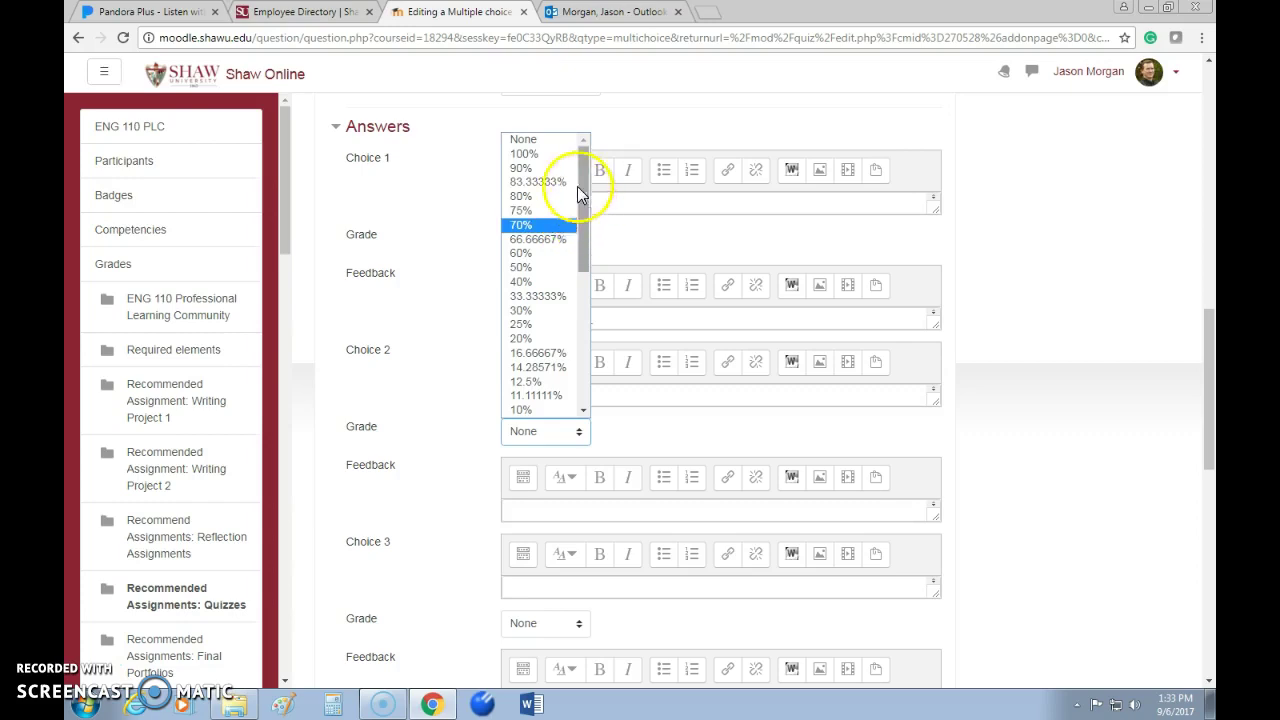
click(530, 154)
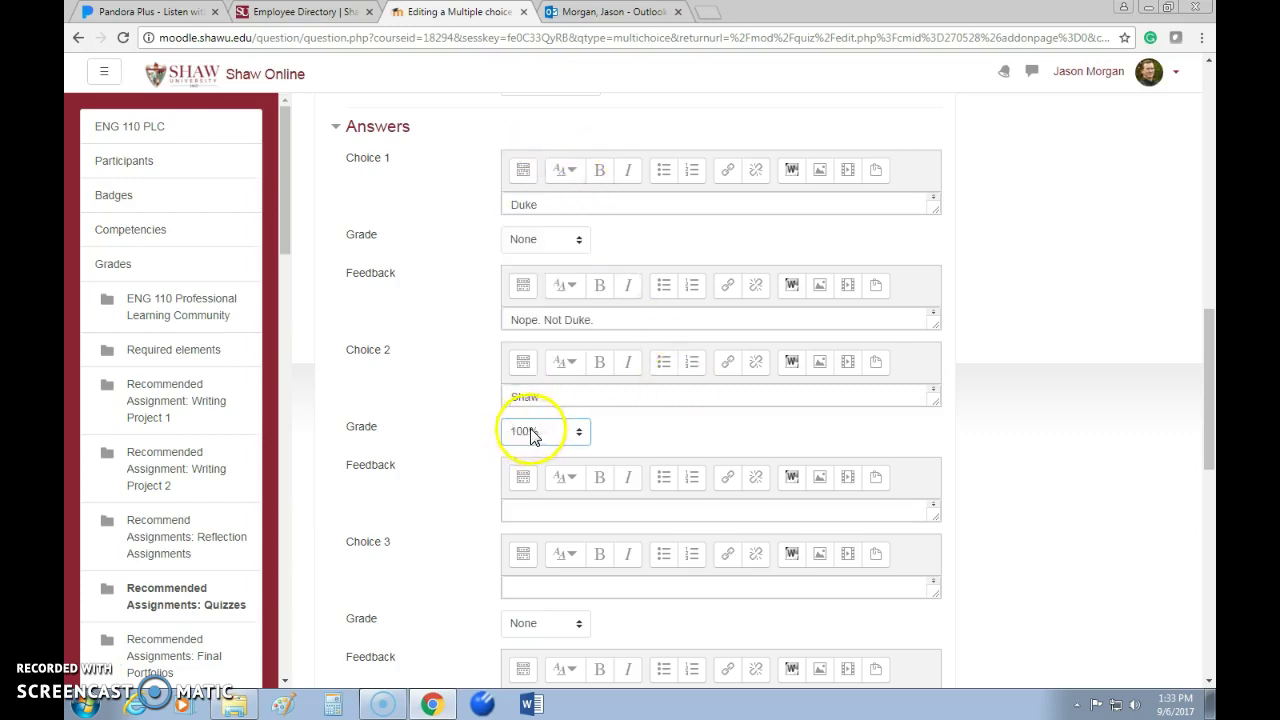
click(562, 434)
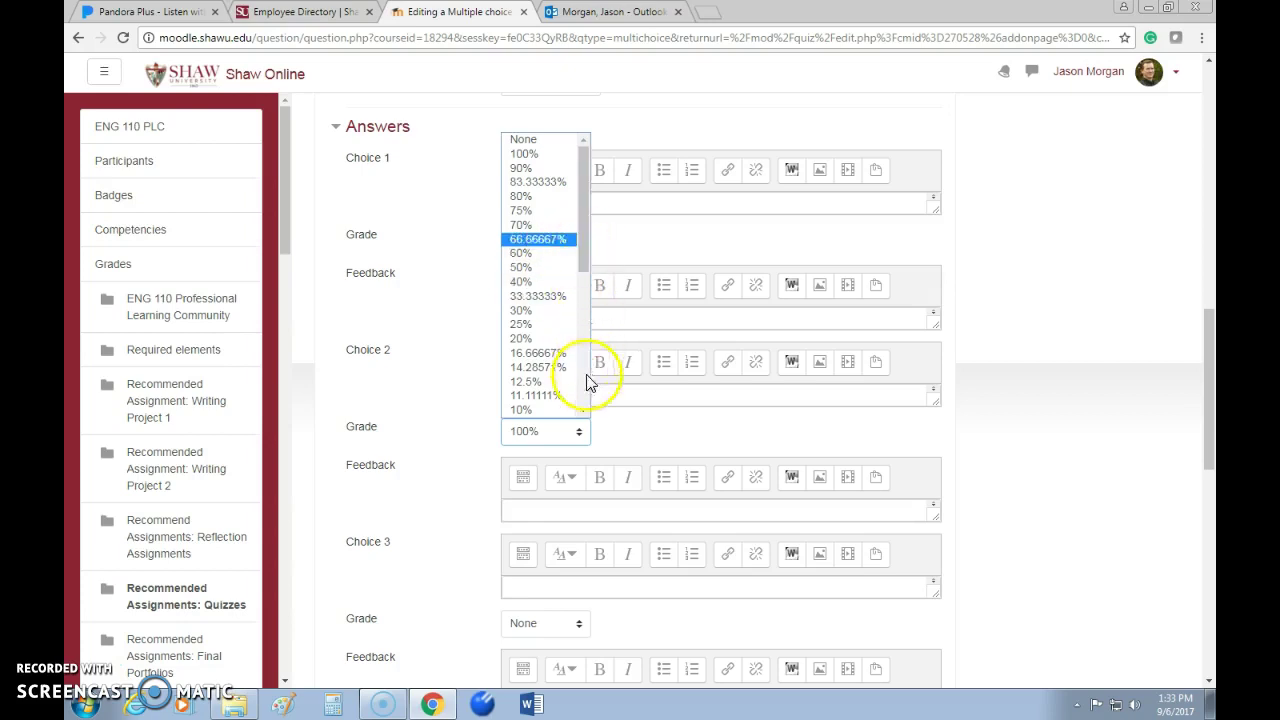
click(608, 424)
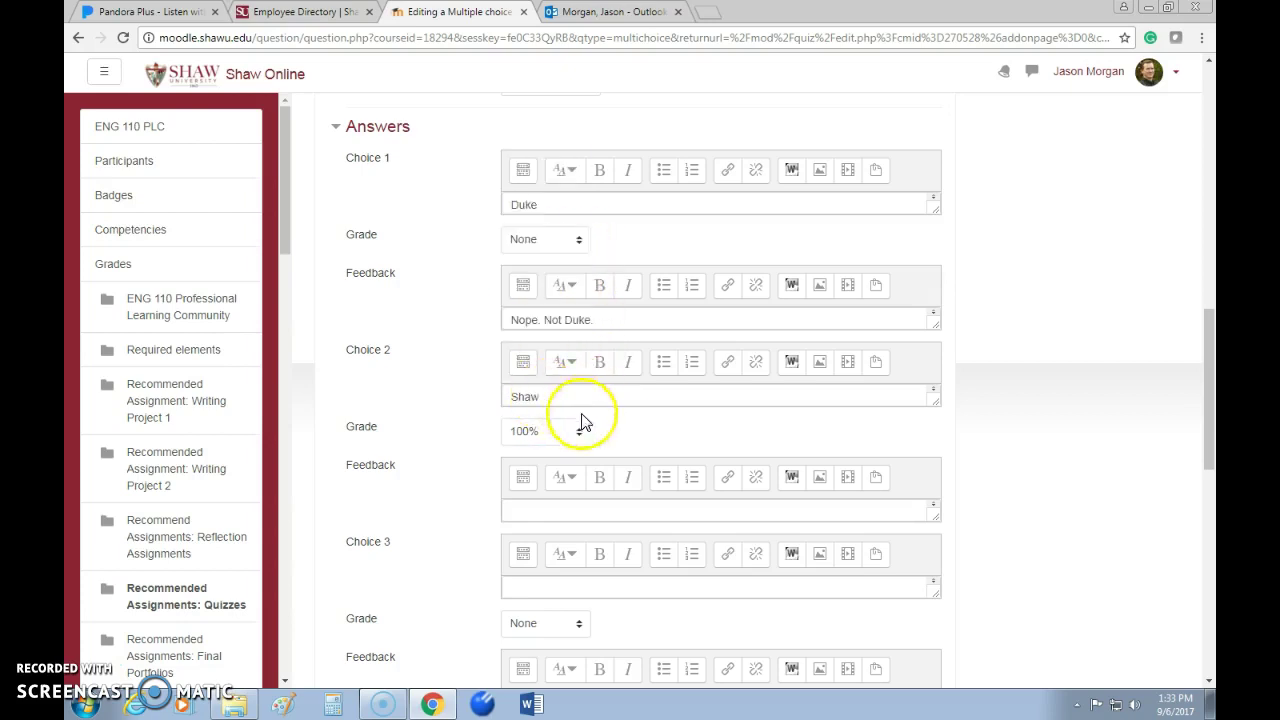
click(542, 430)
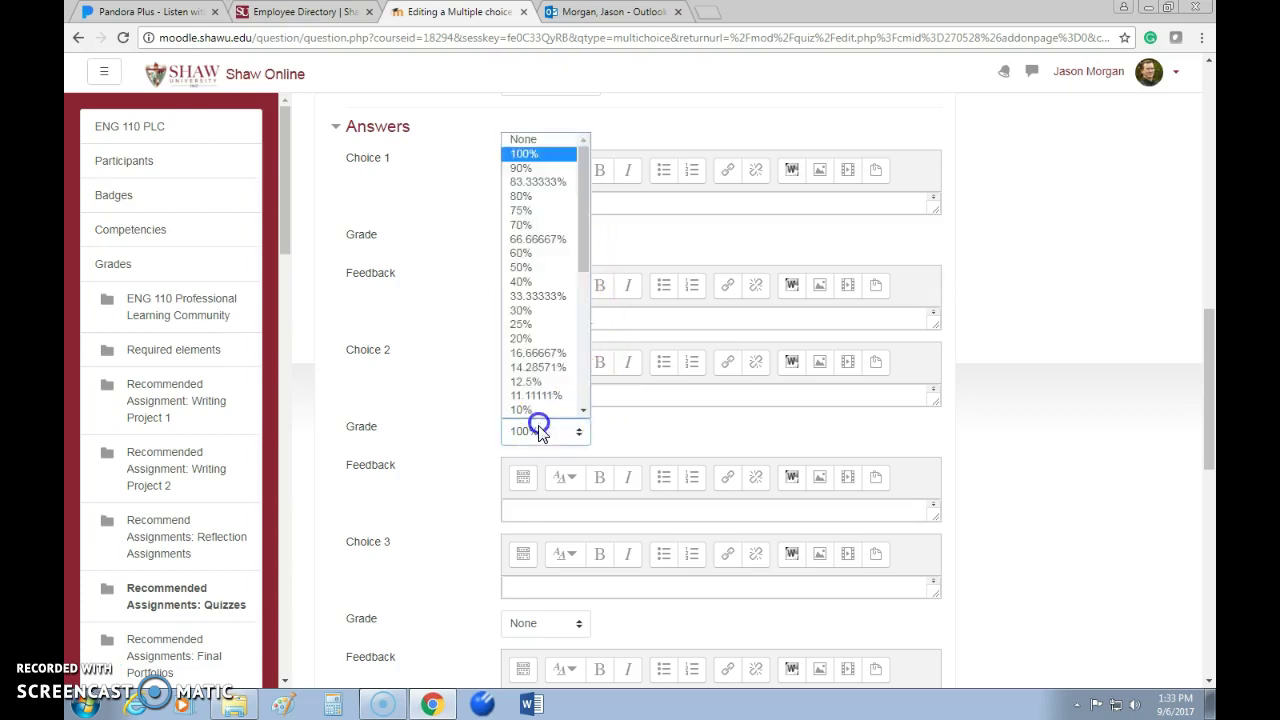
click(620, 423)
click(533, 510)
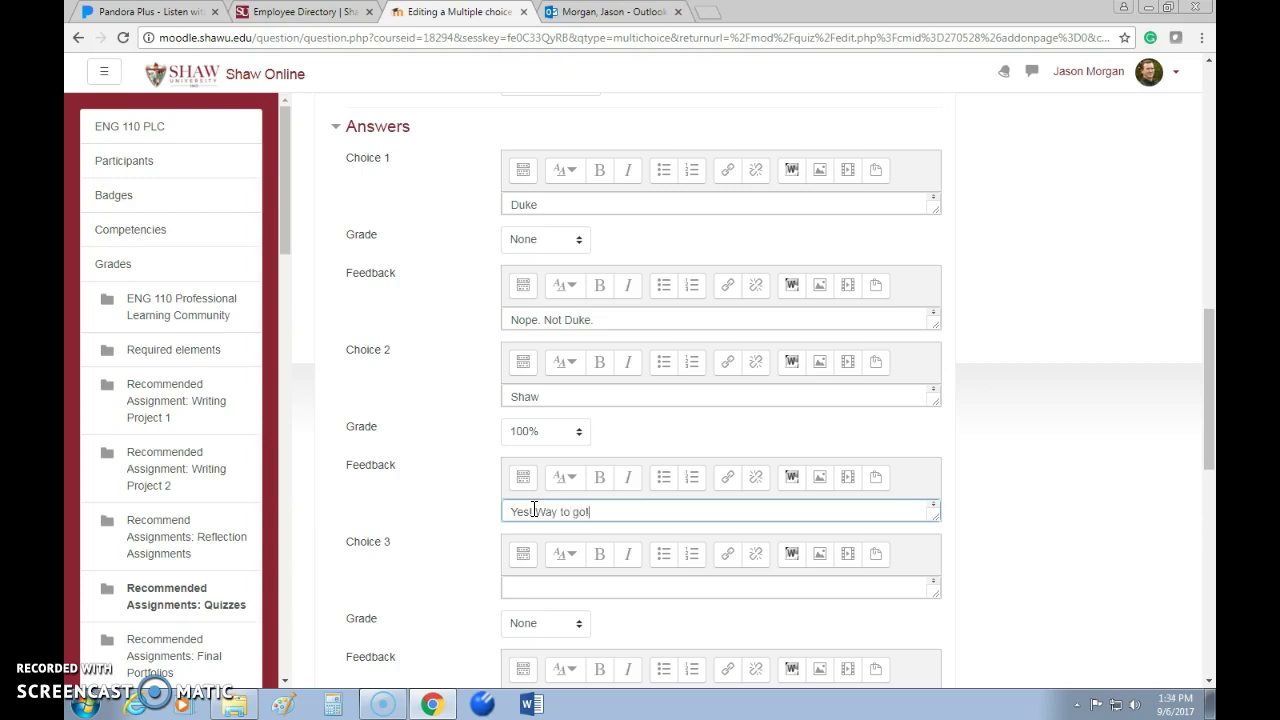
scroll(490, 425, down, 3)
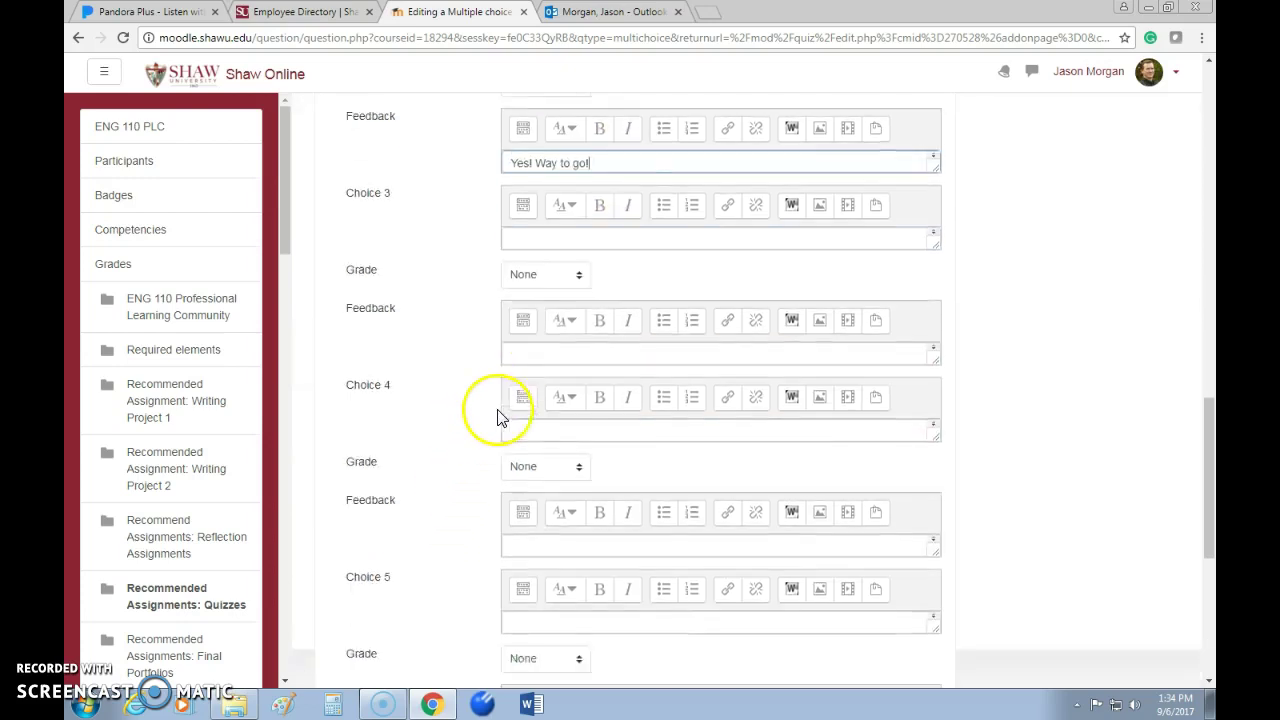
- Enter Toys'R'Us as Choice 3 with Grade None and feedback 'Huh?'
scroll(500, 416, down, 2)
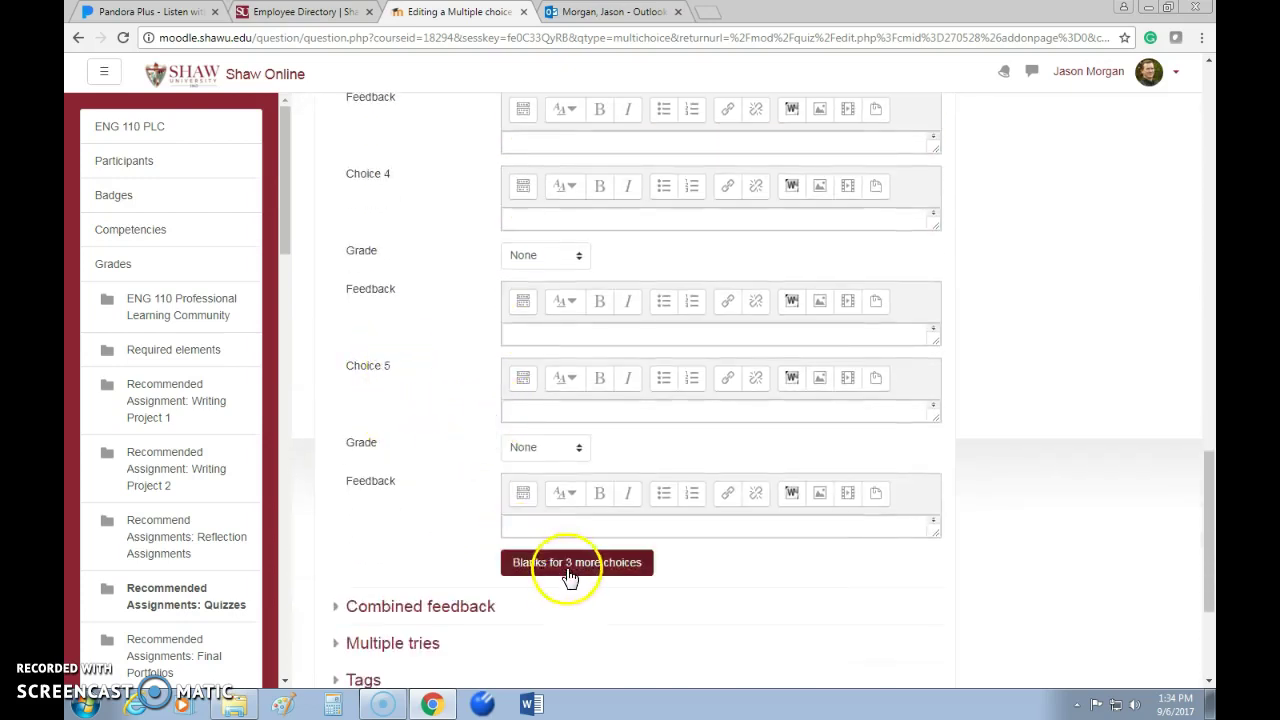
scroll(590, 393, up, 2)
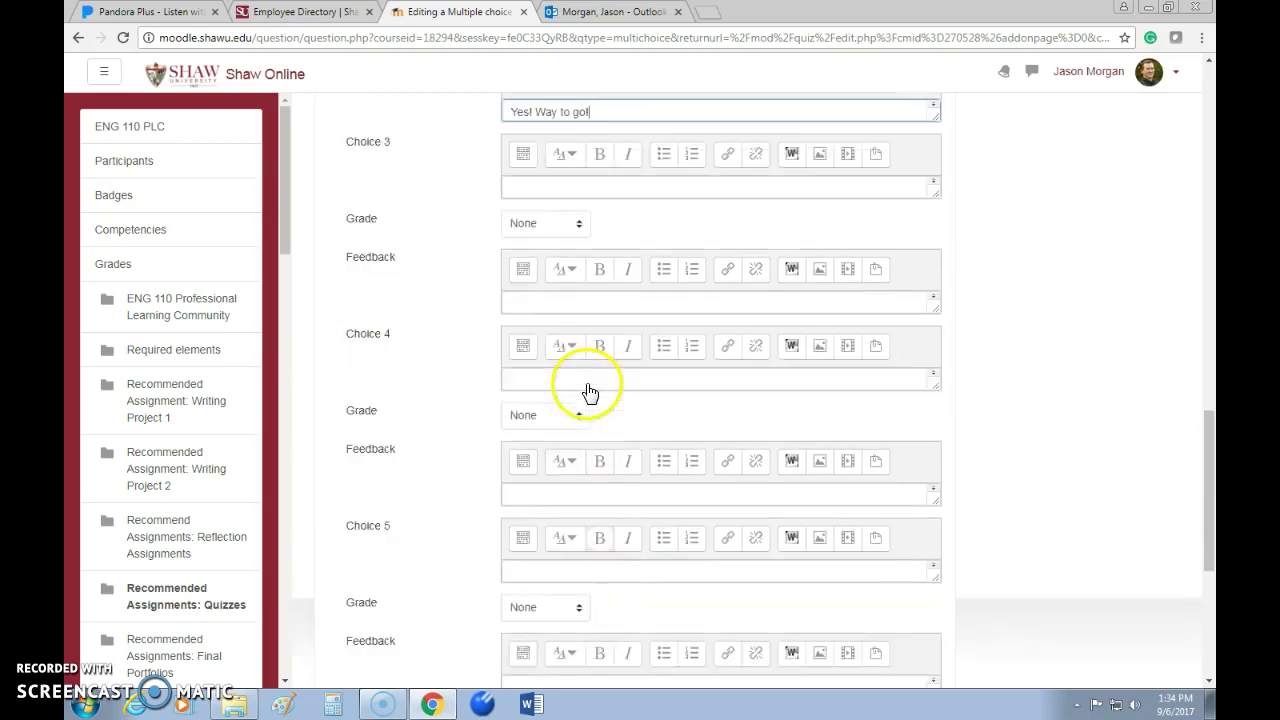
scroll(590, 393, up, 3)
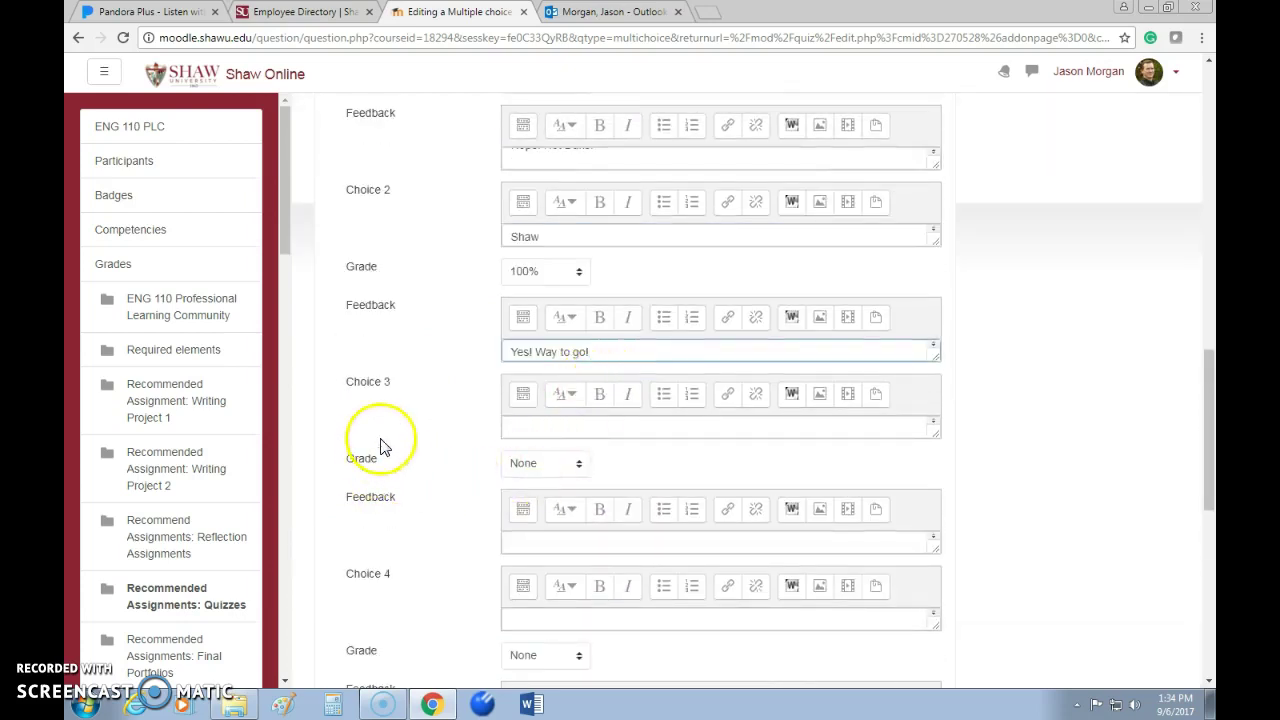
click(516, 427)
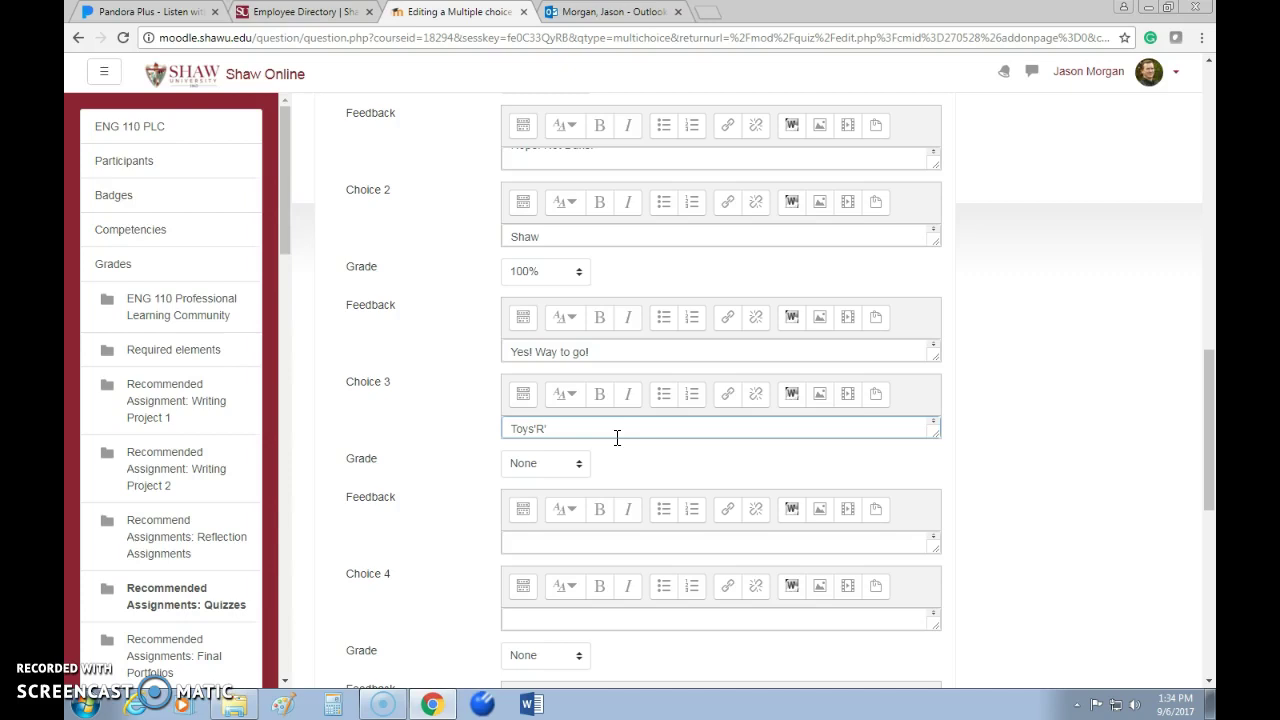
click(540, 464)
click(660, 464)
click(538, 542)
text(Huh?)
- Save the multiple-choice question to Test Quiz
scroll(708, 421, down, 5)
scroll(660, 460, down, 1)
click(538, 594)
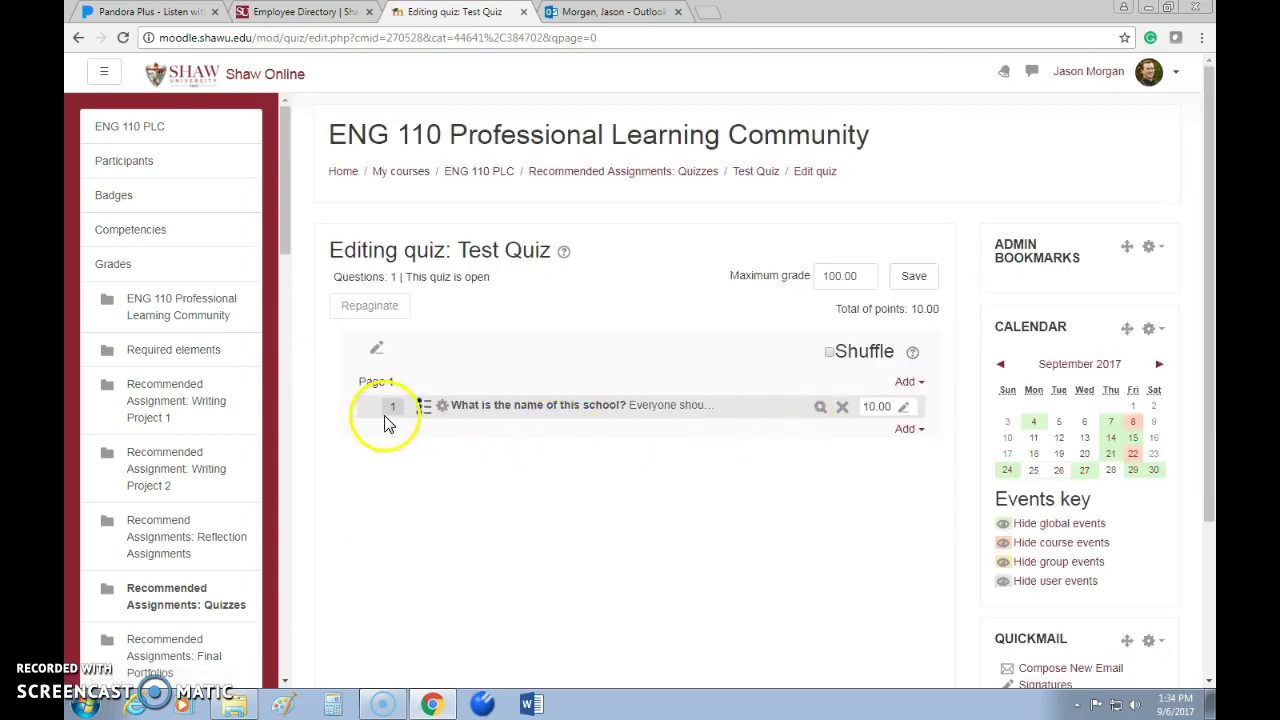
- Reopen the school-name question's edit form, review it, and cancel back to Edit quiz
click(442, 410)
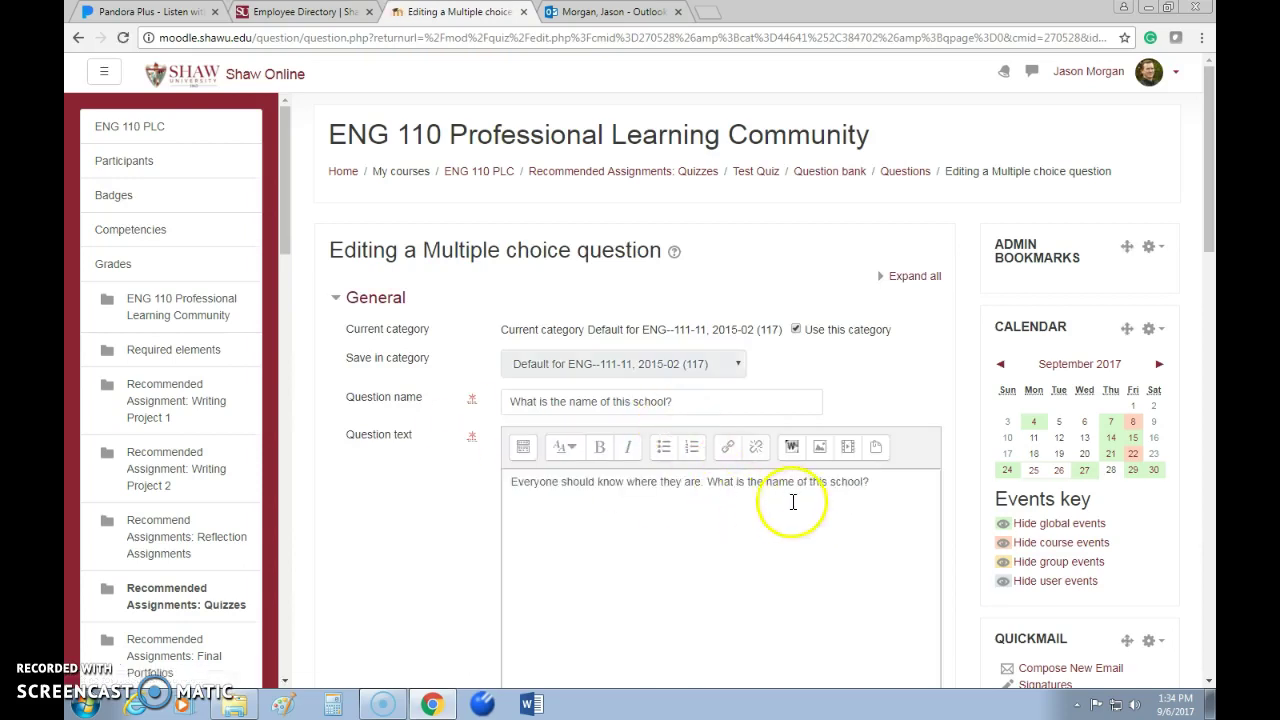
scroll(794, 503, down, 7)
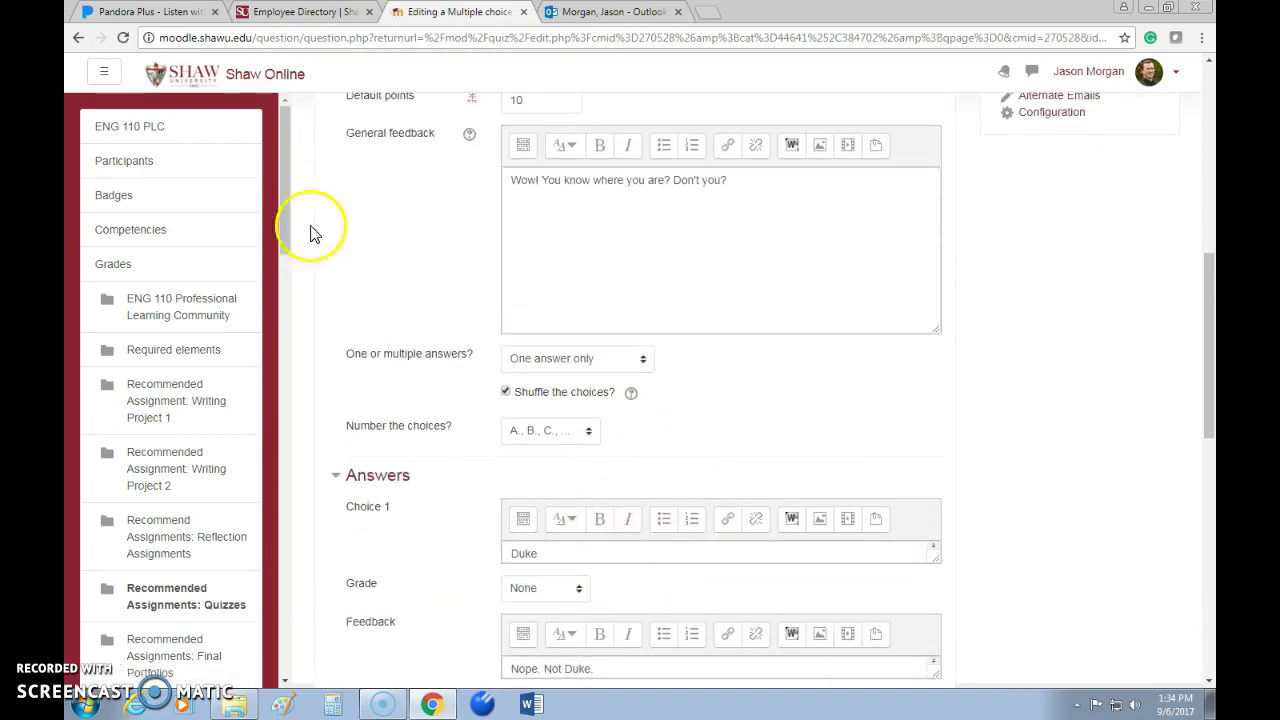
scroll(517, 271, up, 3)
scroll(651, 294, down, 5)
scroll(753, 490, down, 10)
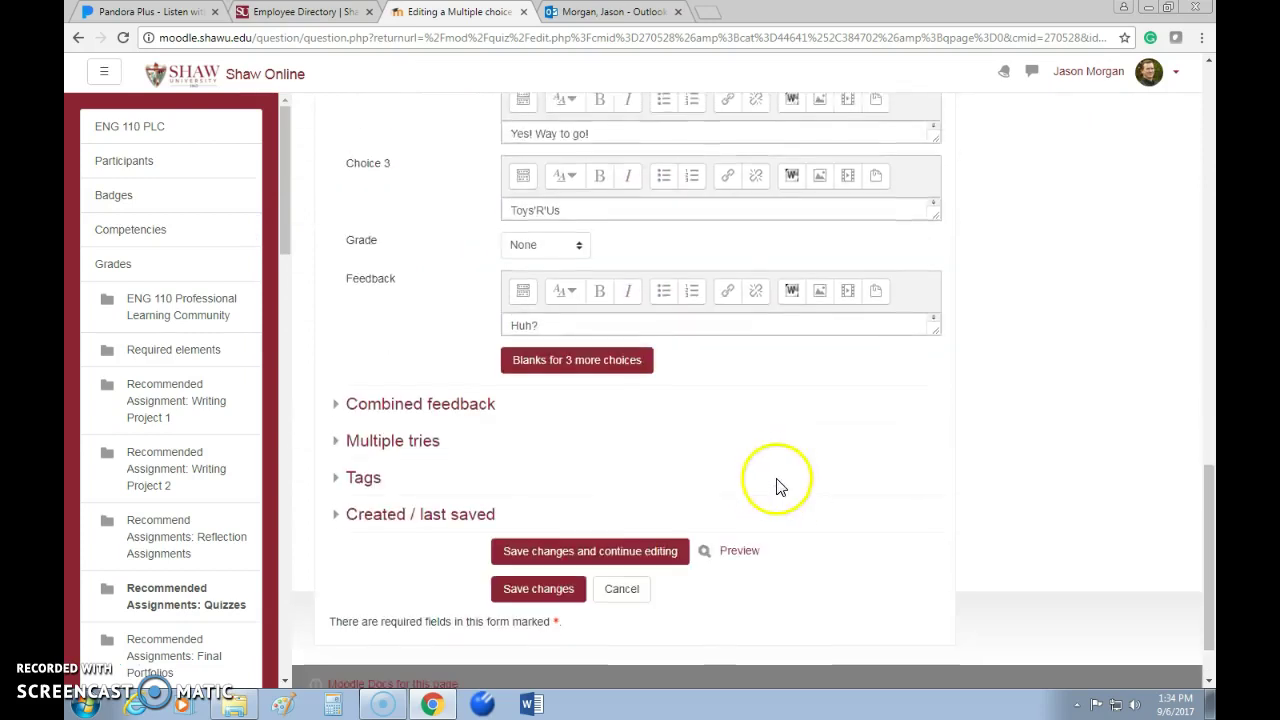
click(650, 506)
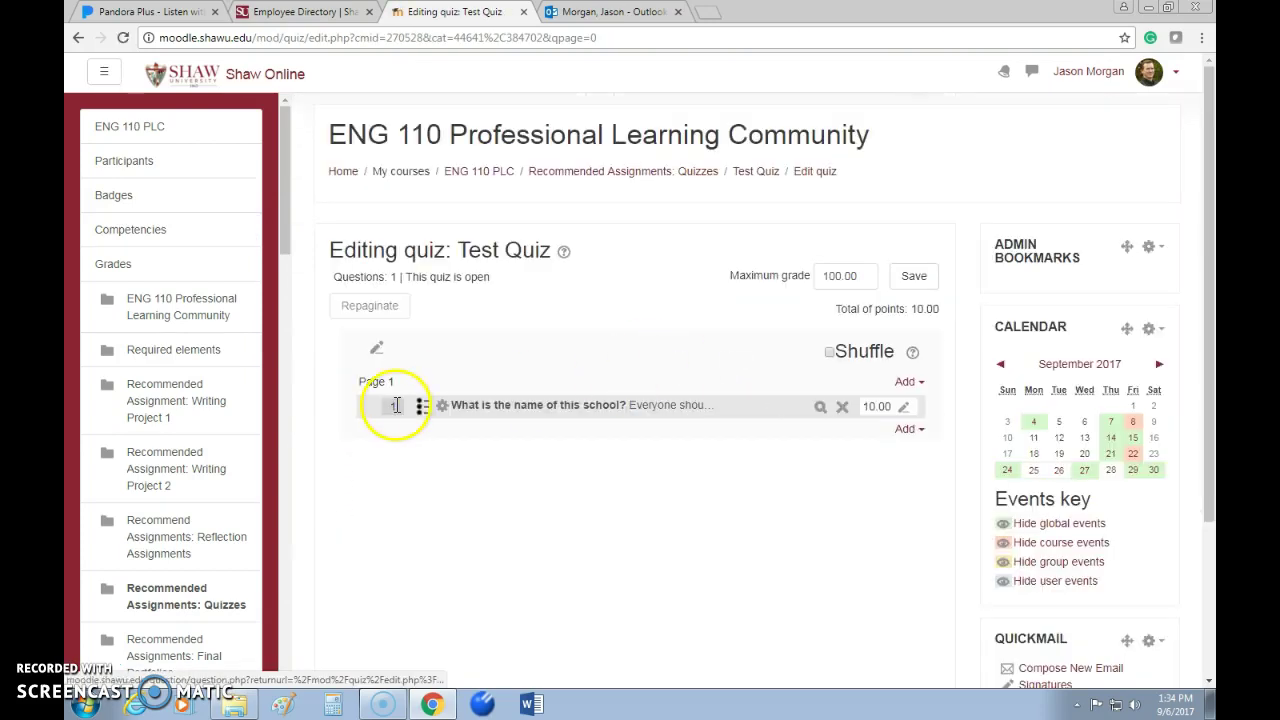
click(890, 406)
- Change the school-name question's mark from 10.00 to 100
click(890, 406)
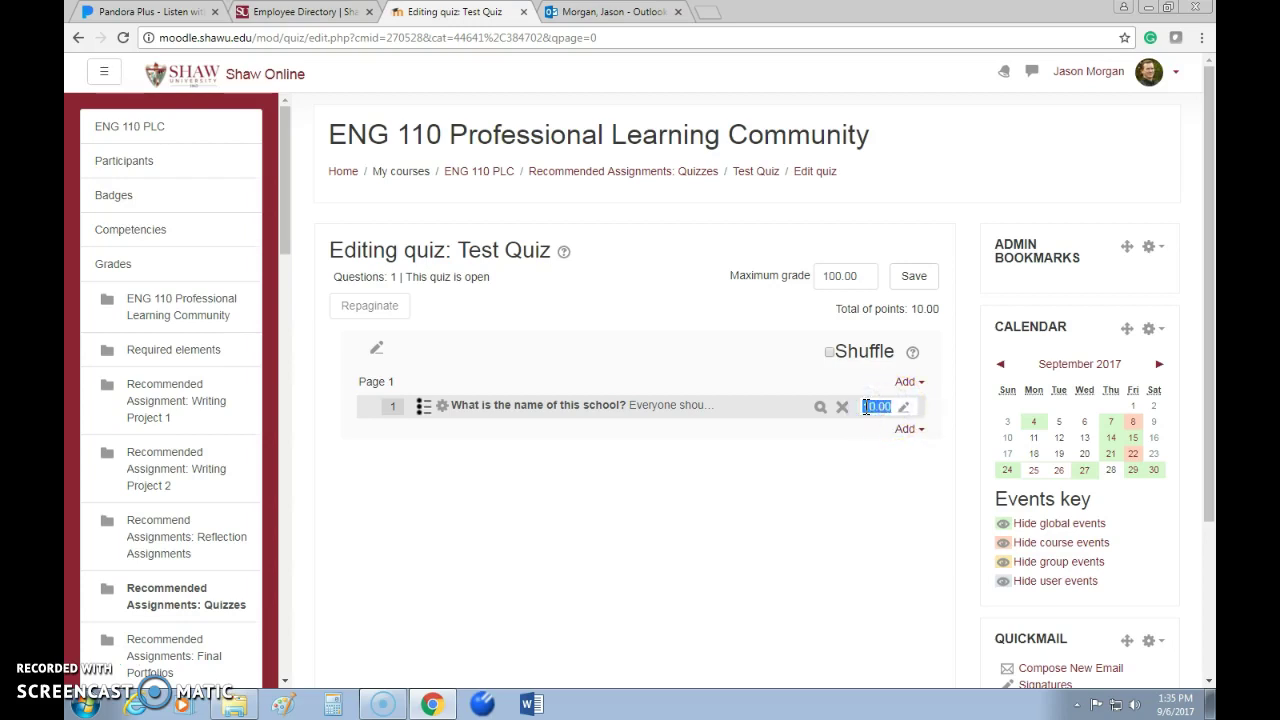
click(870, 408)
click(903, 408)
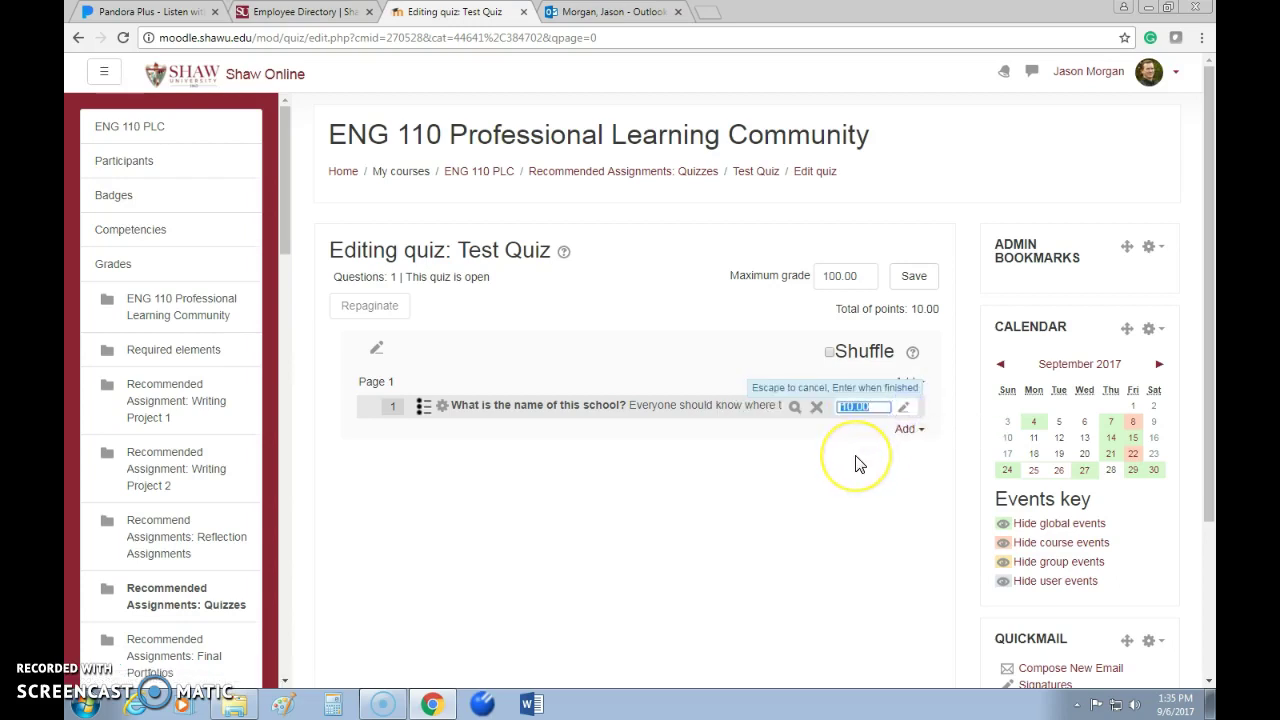
key(Return)
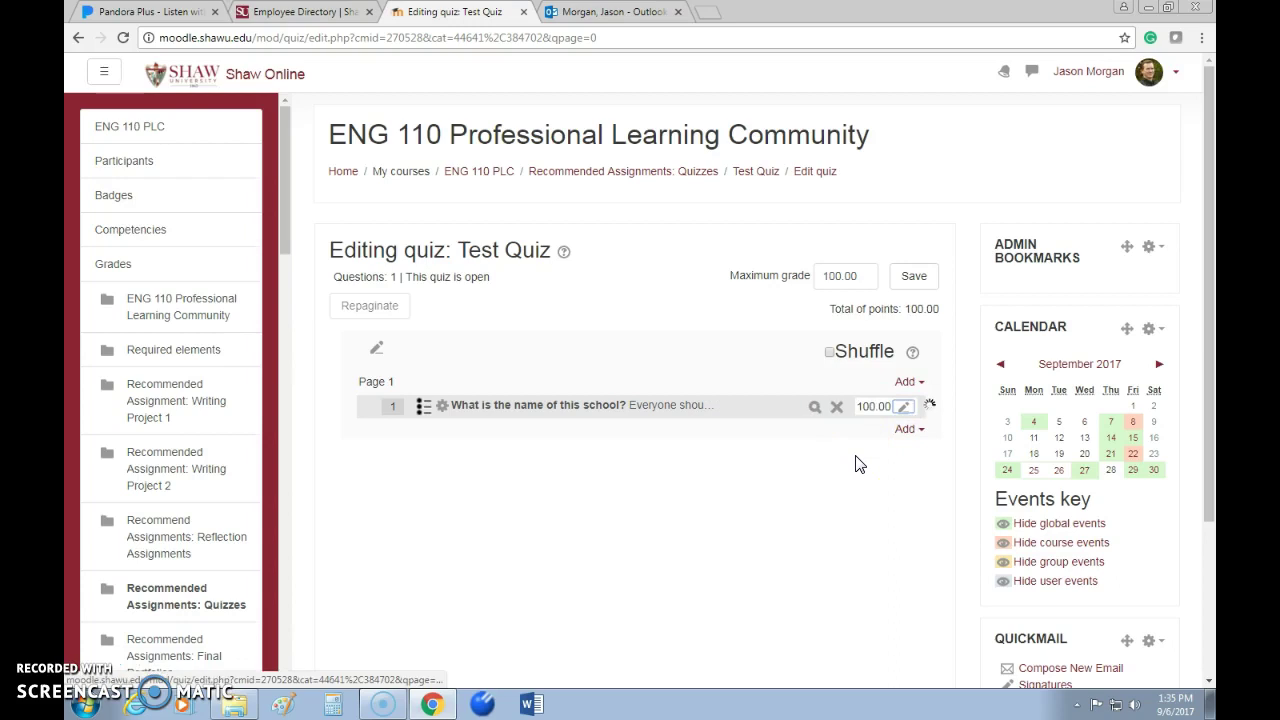
- Preview the question, close the preview, and save the quiz grade settings
click(813, 409)
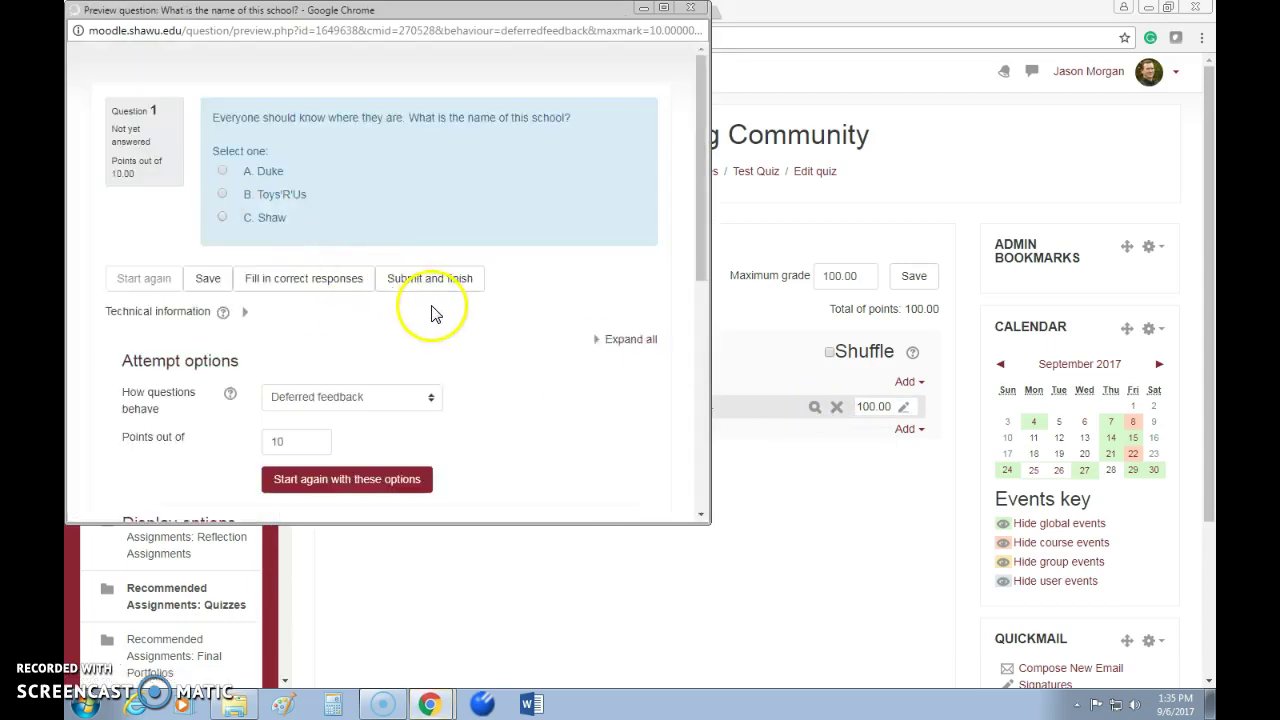
click(366, 479)
click(690, 8)
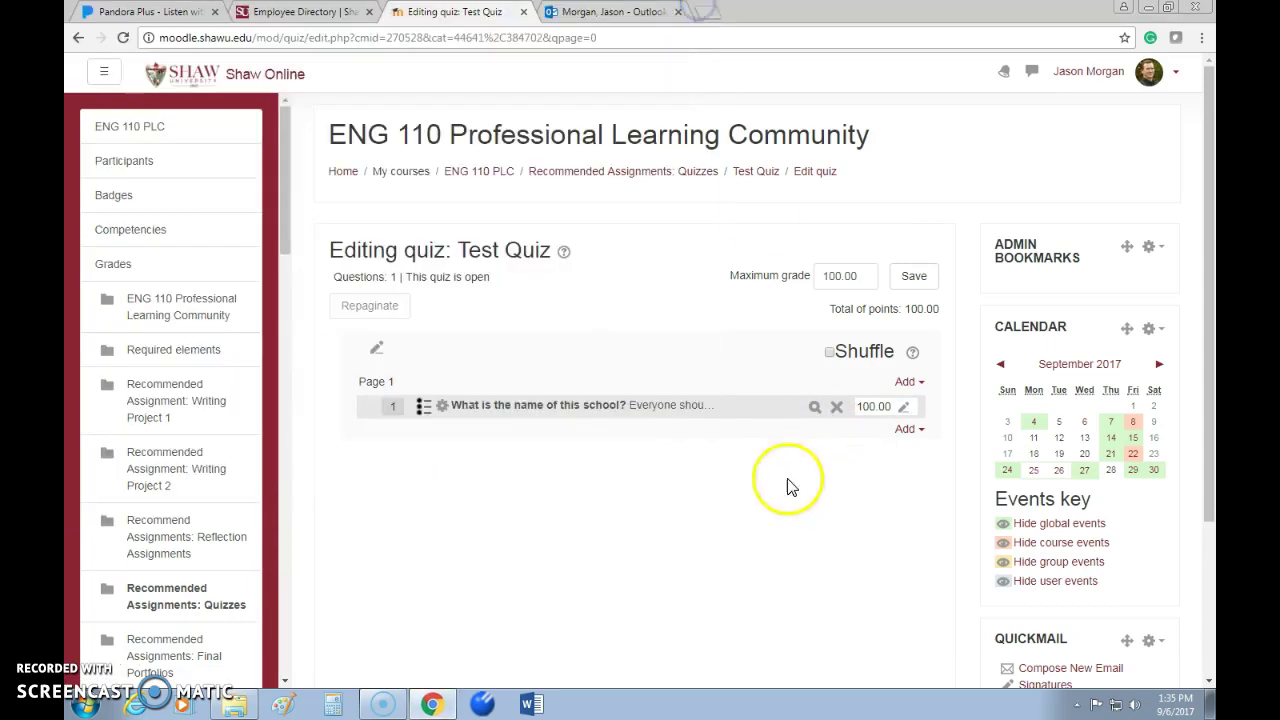
click(918, 279)
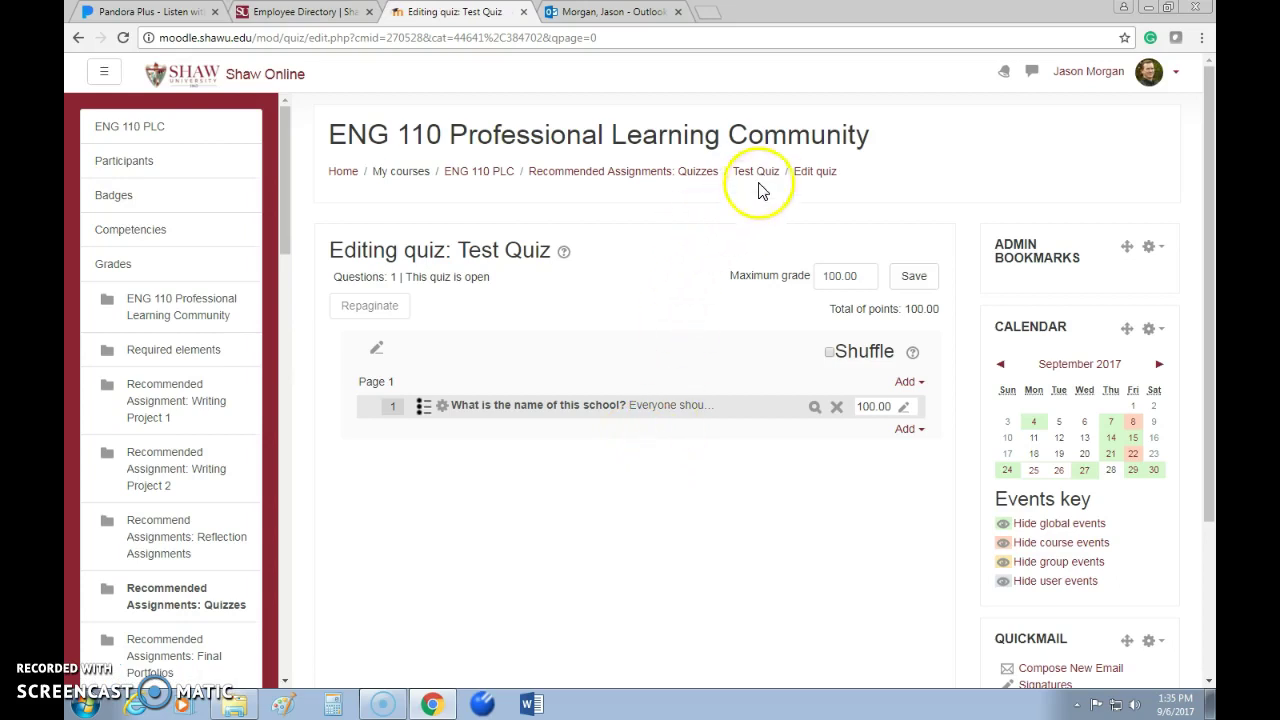
- Preview Test Quiz from the course, answer Toys'R'Us, and submit all and finish
click(641, 174)
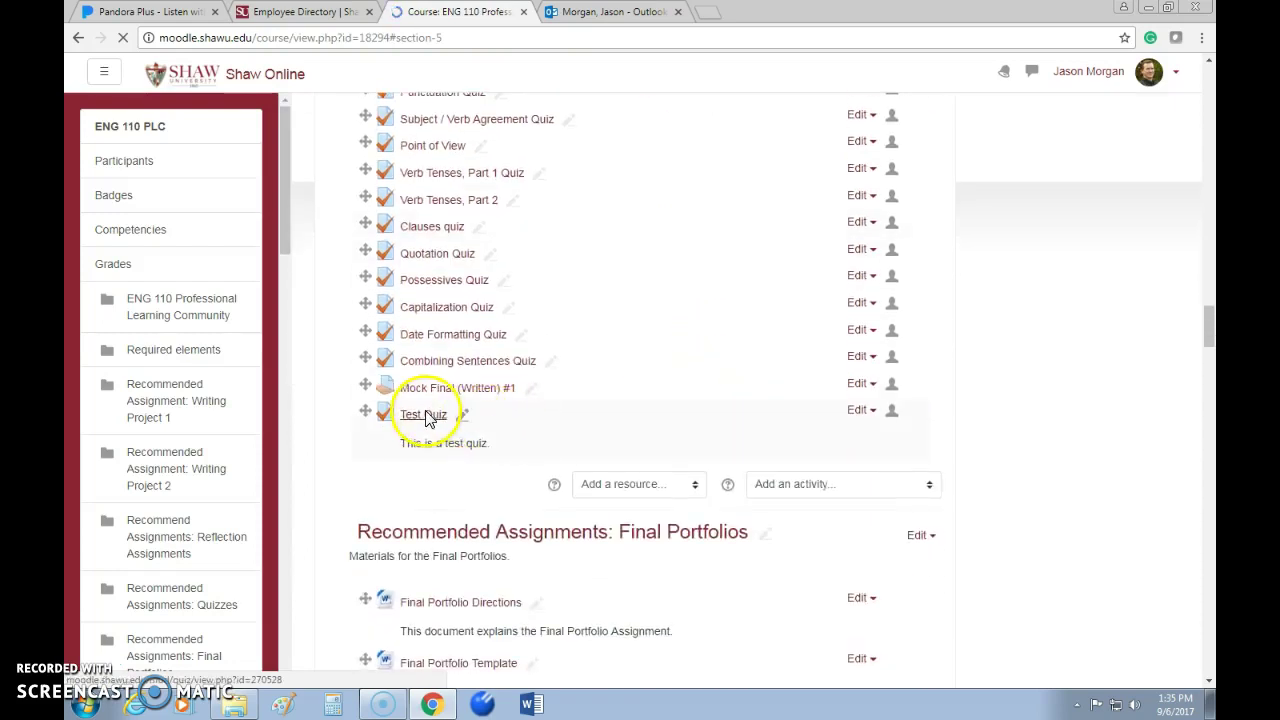
click(423, 414)
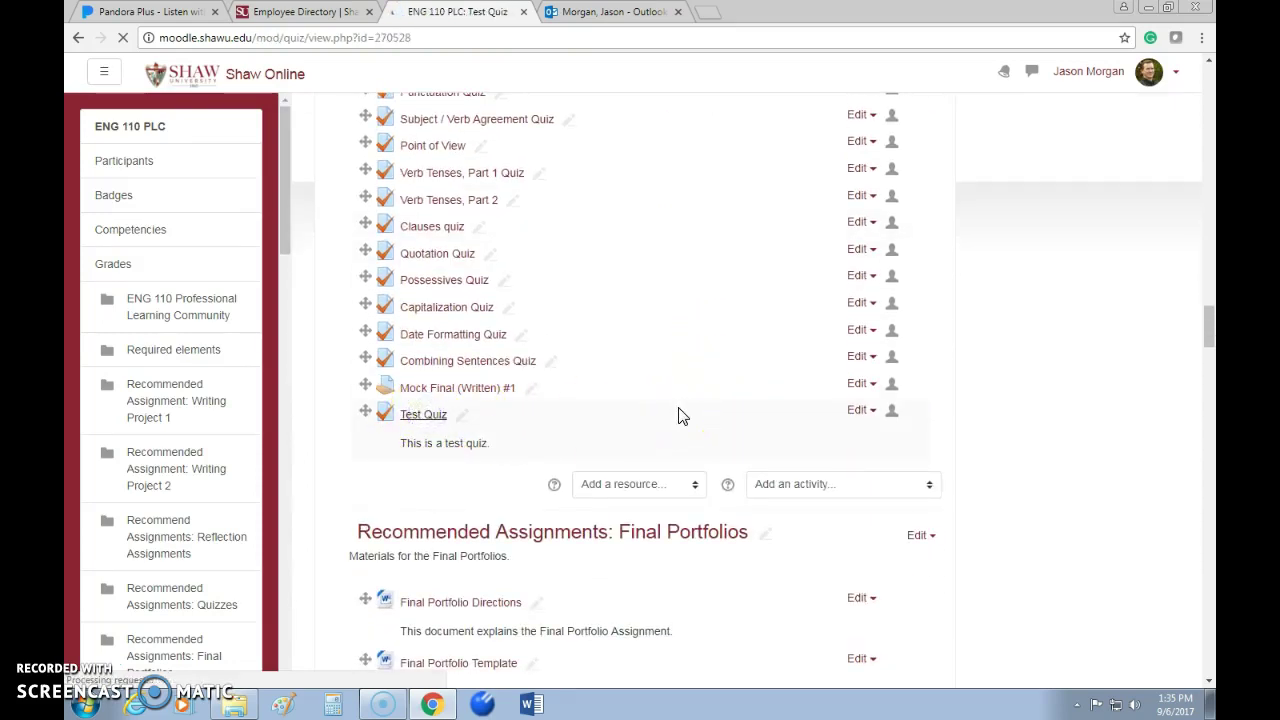
click(671, 400)
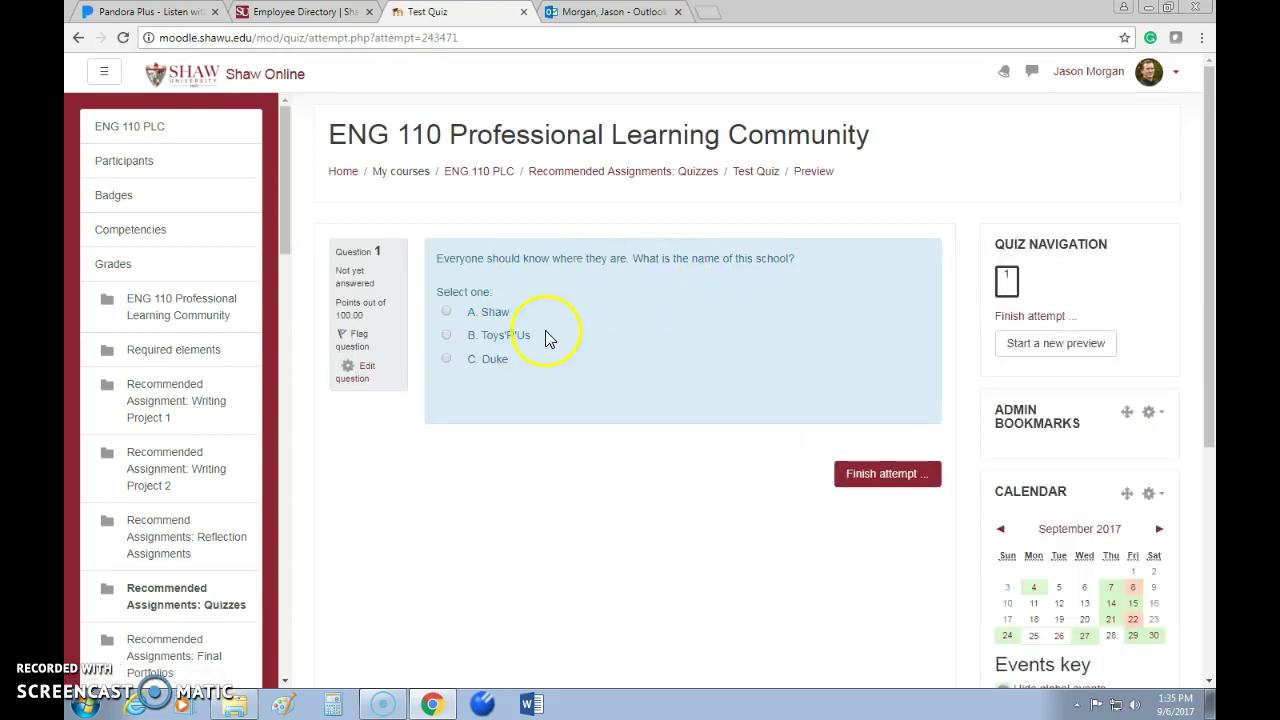
click(447, 336)
click(871, 472)
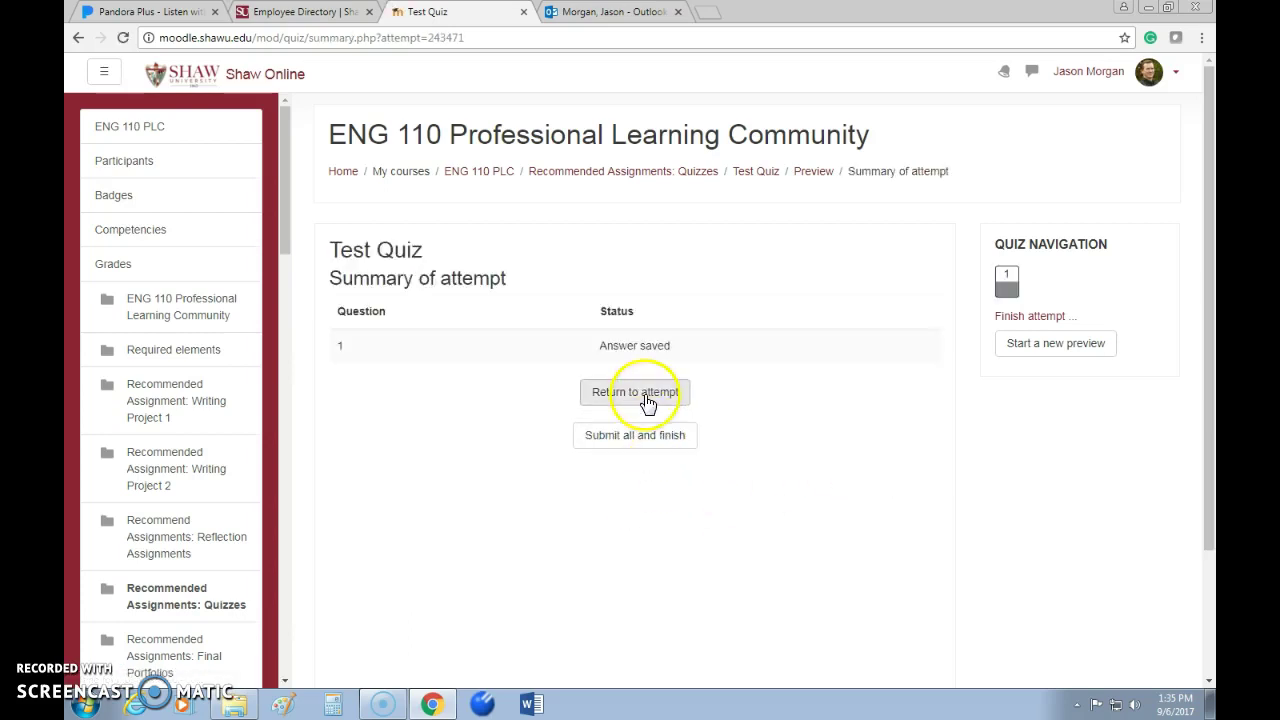
click(637, 437)
click(571, 491)
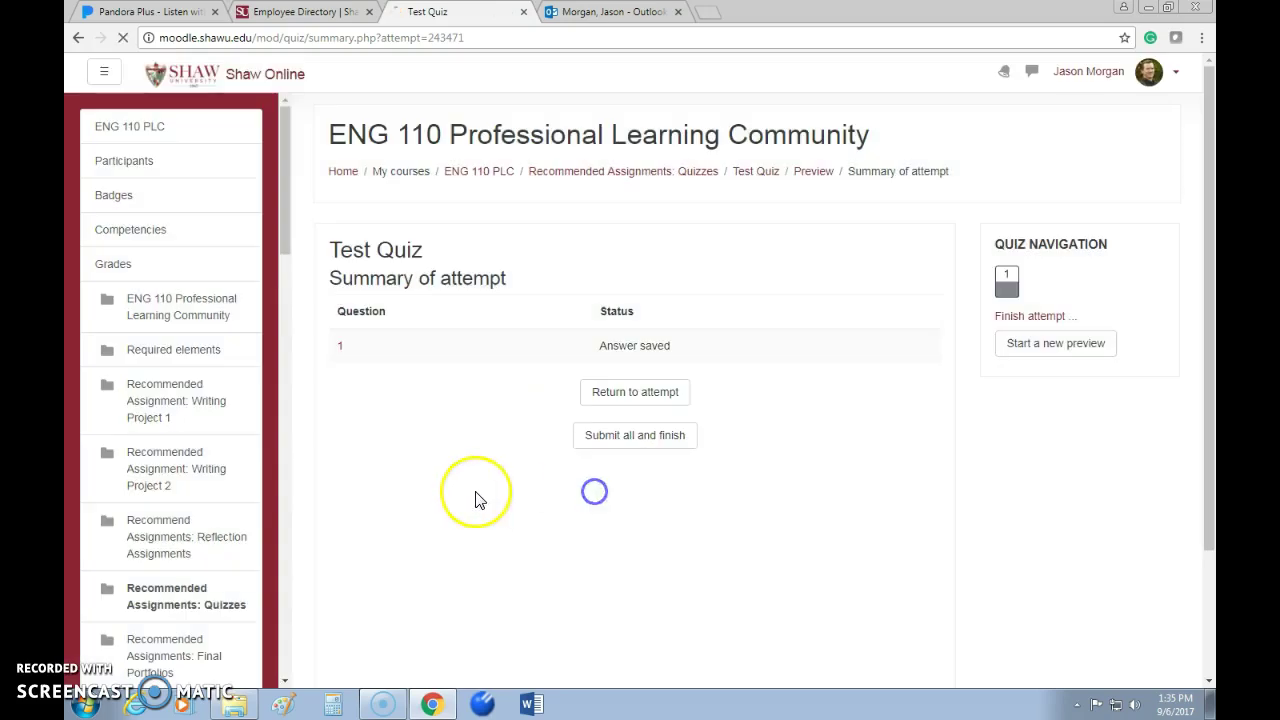